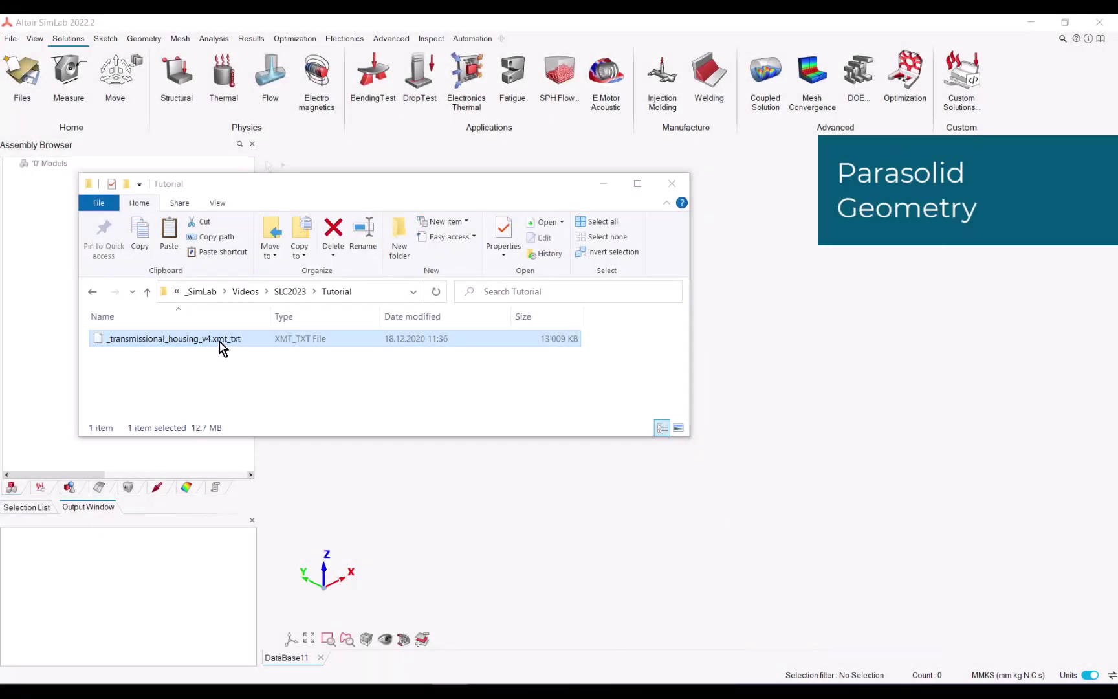
Import the _transmissional_housing_v4.xmt_txt Parasolid file, bringing in the Carrier and Cover parts.
{"action": "left_click_drag", "start_coordinate": [220, 348], "coordinate": [813, 465]}
{"action": "left_click", "coordinate": [619, 463]}
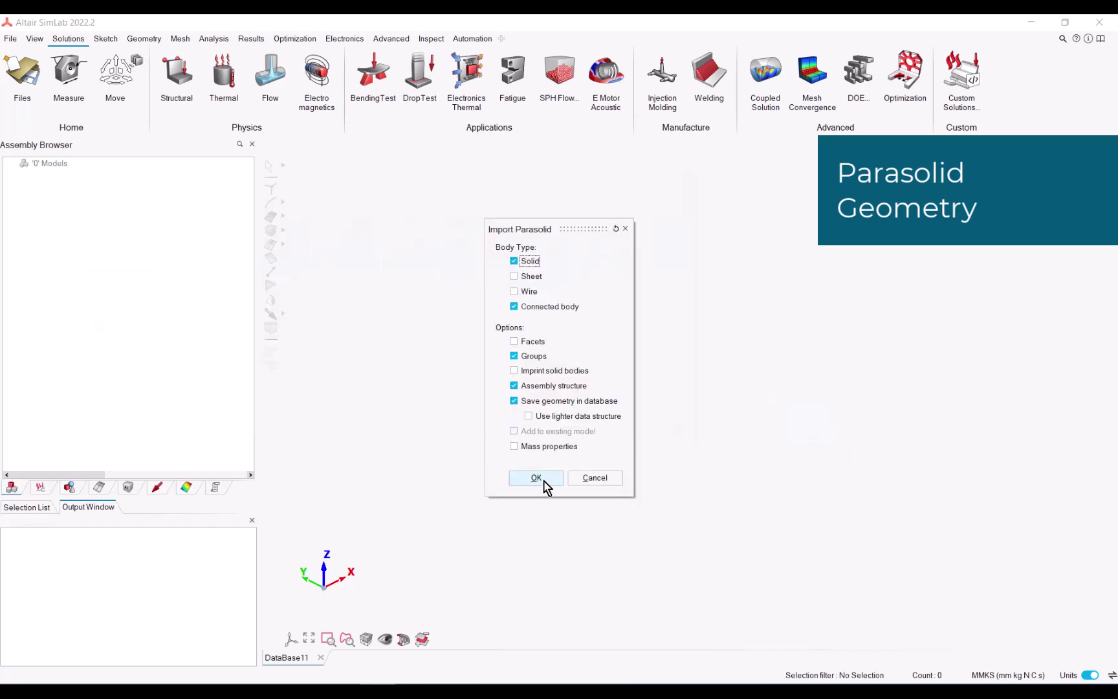
{"action": "left_click", "coordinate": [537, 477]}
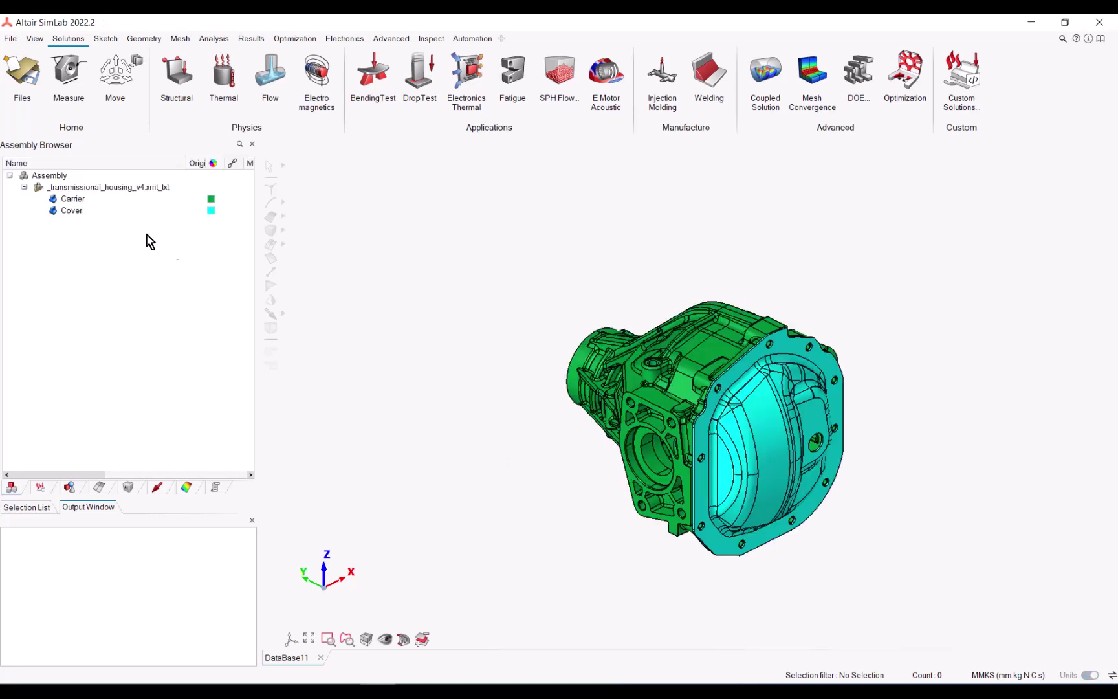
Hide the Cover part and orbit to view the inside of the Carrier.
{"action": "left_click", "coordinate": [54, 211]}
{"action": "middle_click_drag", "start_coordinate": [647, 482], "coordinate": [679, 396]}
{"action": "scroll", "coordinate": [657, 407], "scroll_direction": "up", "scroll_amount": 10}
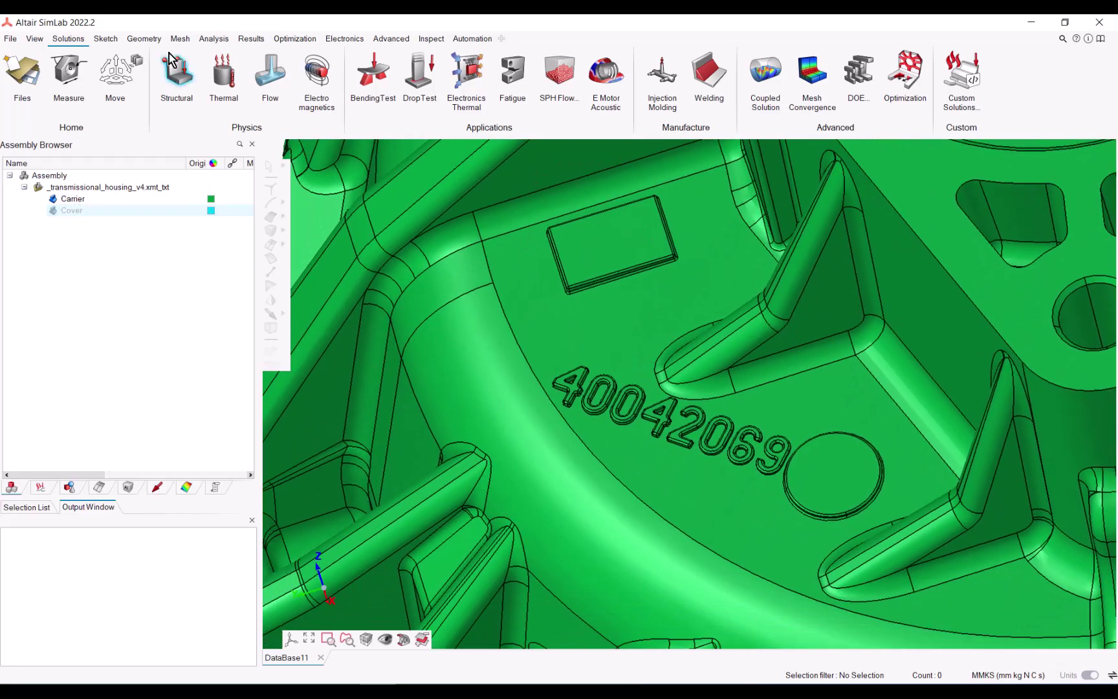
Set up Remove Details with CAD (Parasolid) input, By thickness 2 mm, on the Carrier body.
{"action": "left_click", "coordinate": [144, 39]}
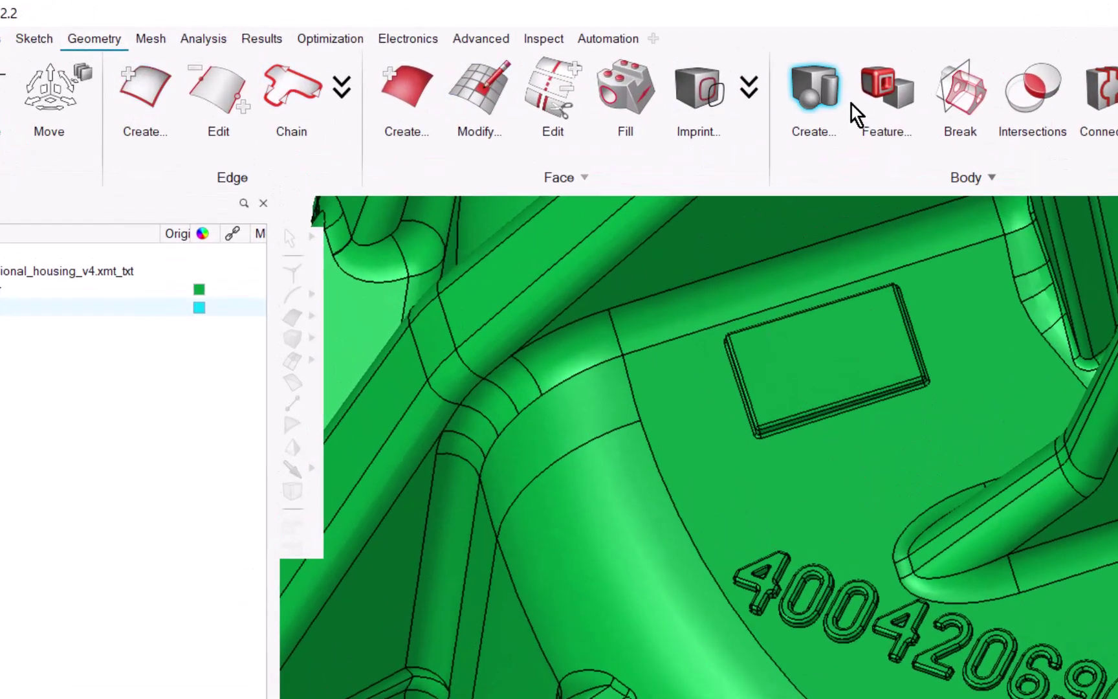
{"action": "left_click", "coordinate": [883, 99]}
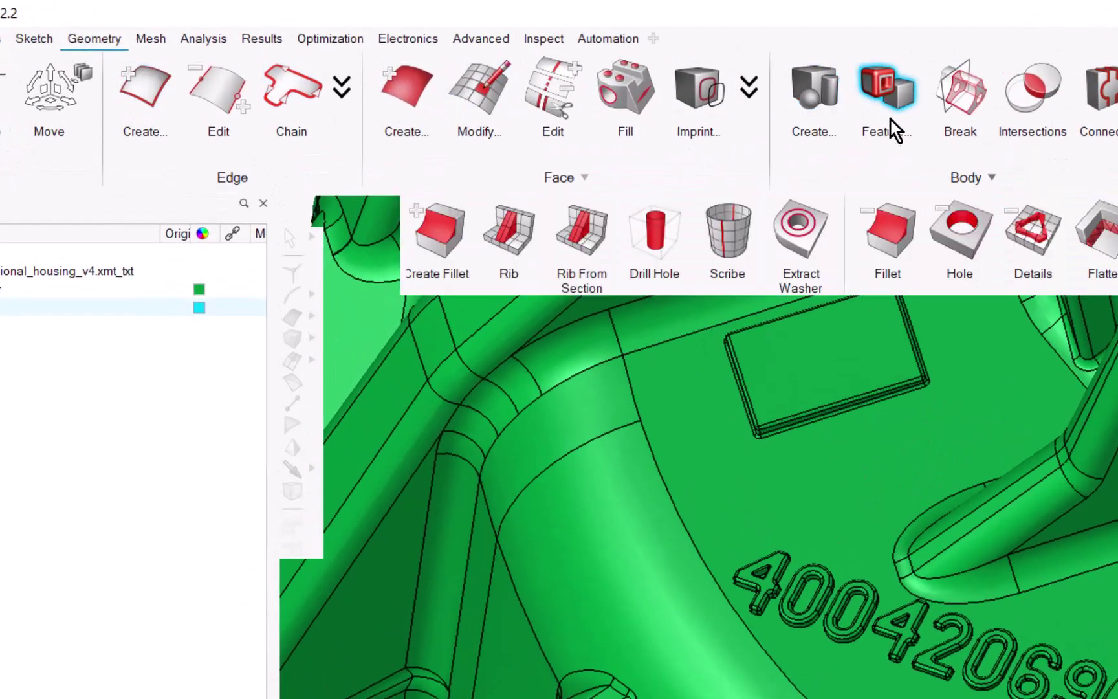
{"action": "left_click", "coordinate": [1034, 244]}
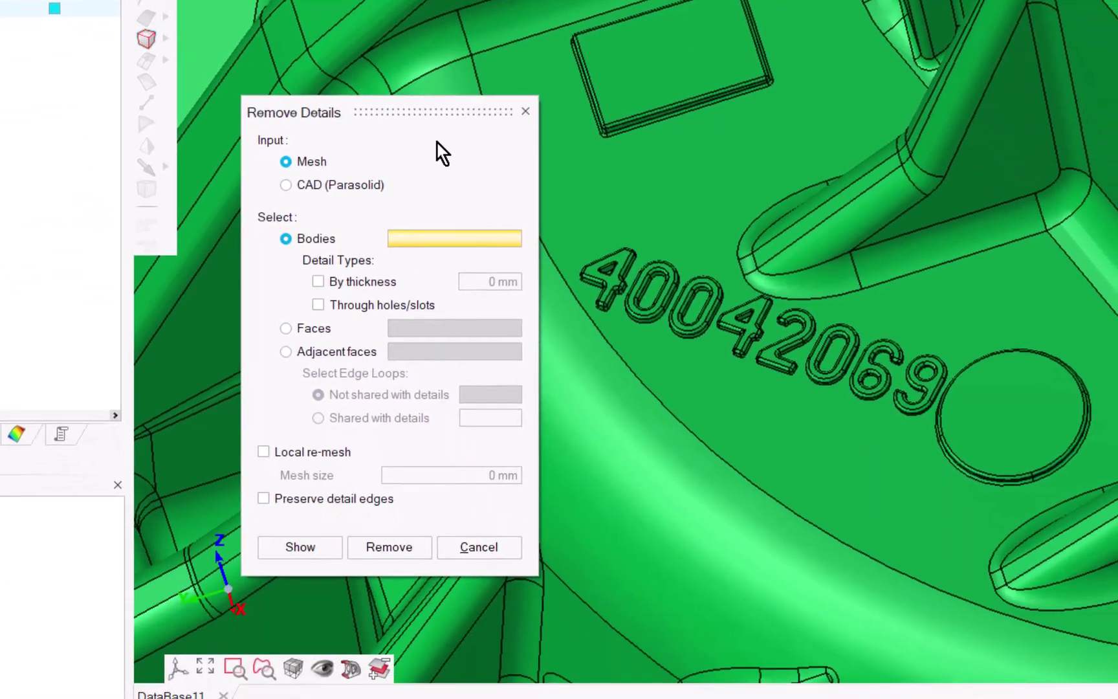
{"action": "left_click", "coordinate": [337, 185]}
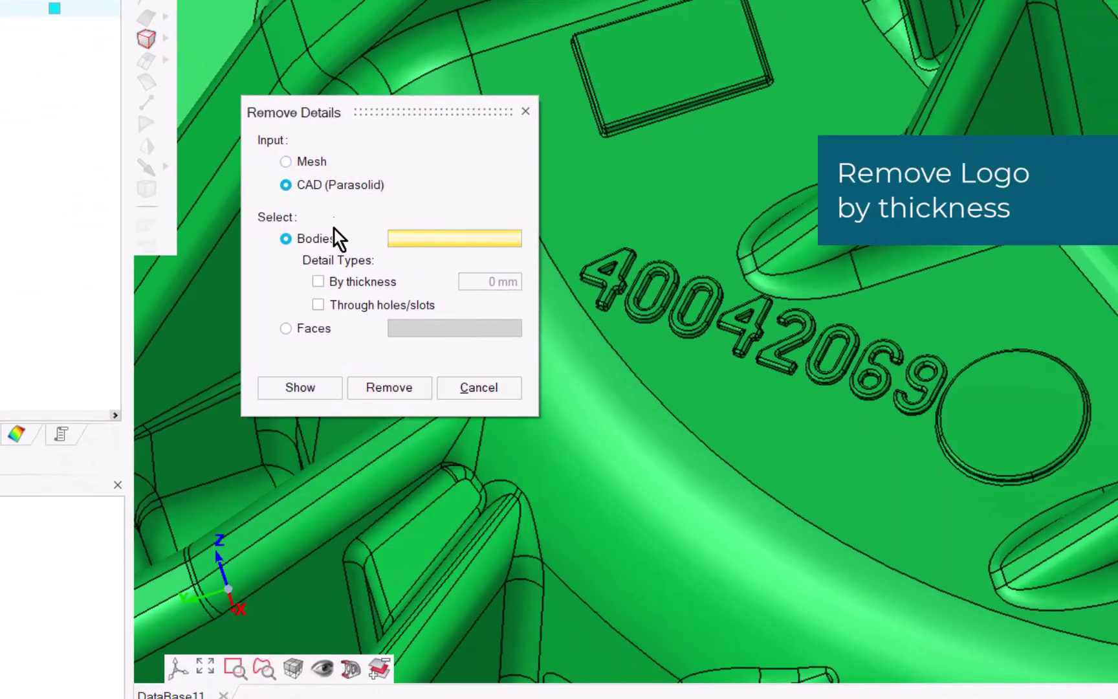
{"action": "left_click", "coordinate": [317, 282]}
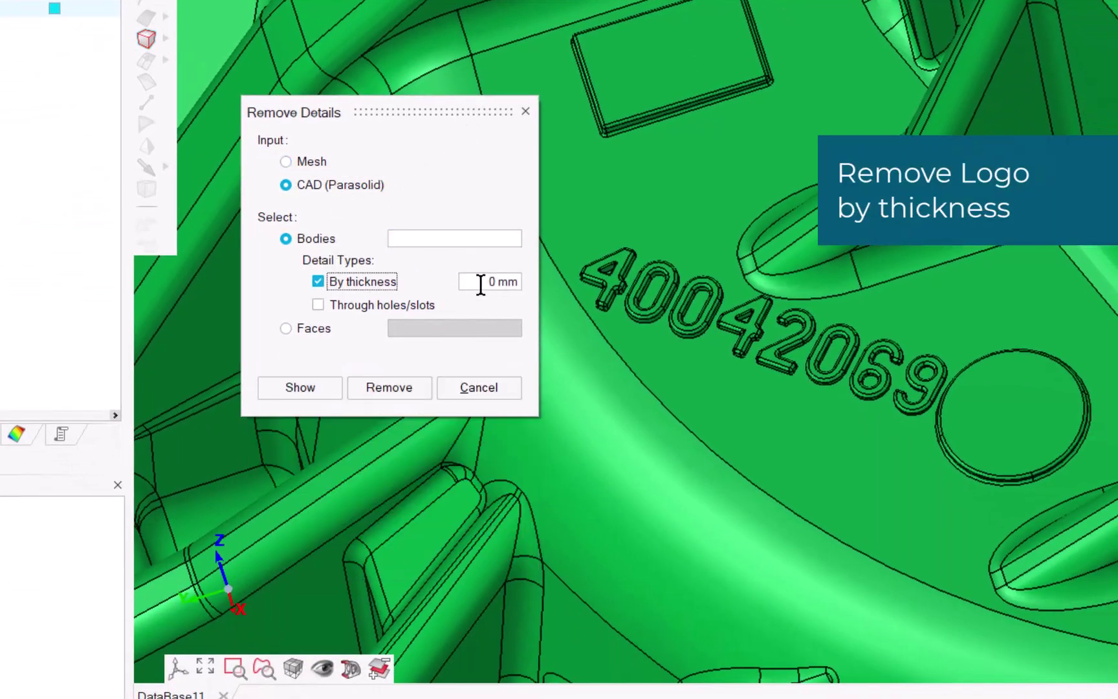
{"action": "left_click", "coordinate": [490, 283]}
{"action": "type", "text": "2"}
{"action": "left_click", "coordinate": [805, 401]}
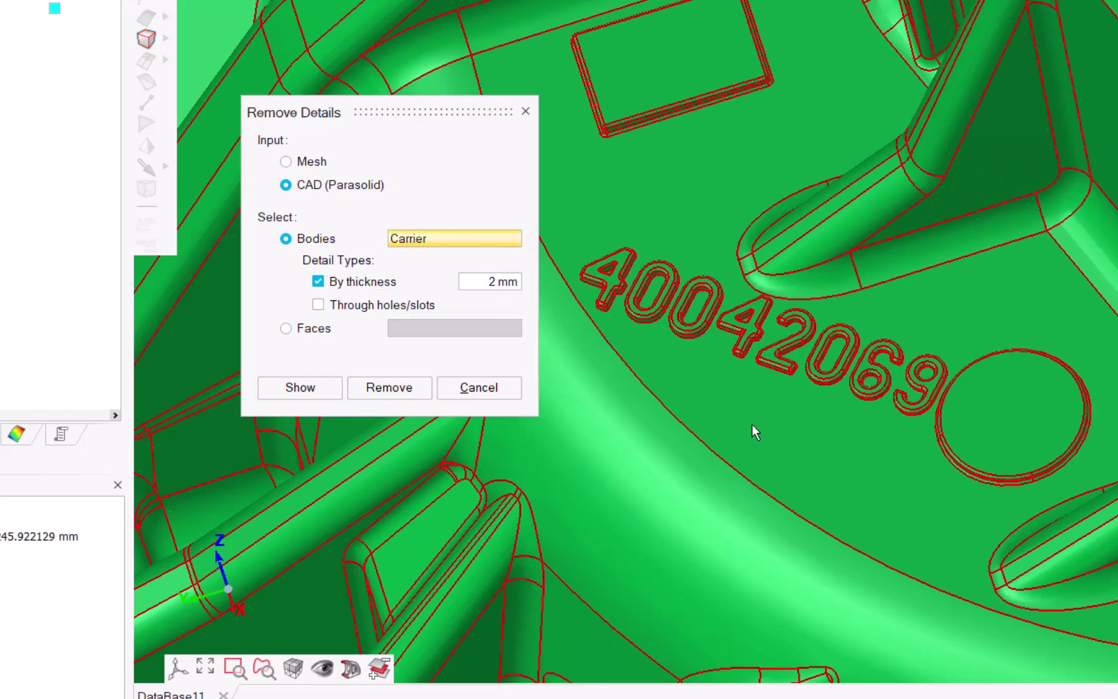
Preview the Carrier's sub-2 mm detail faces, including lettering and round pads, and remove them.
{"action": "left_click", "coordinate": [302, 387]}
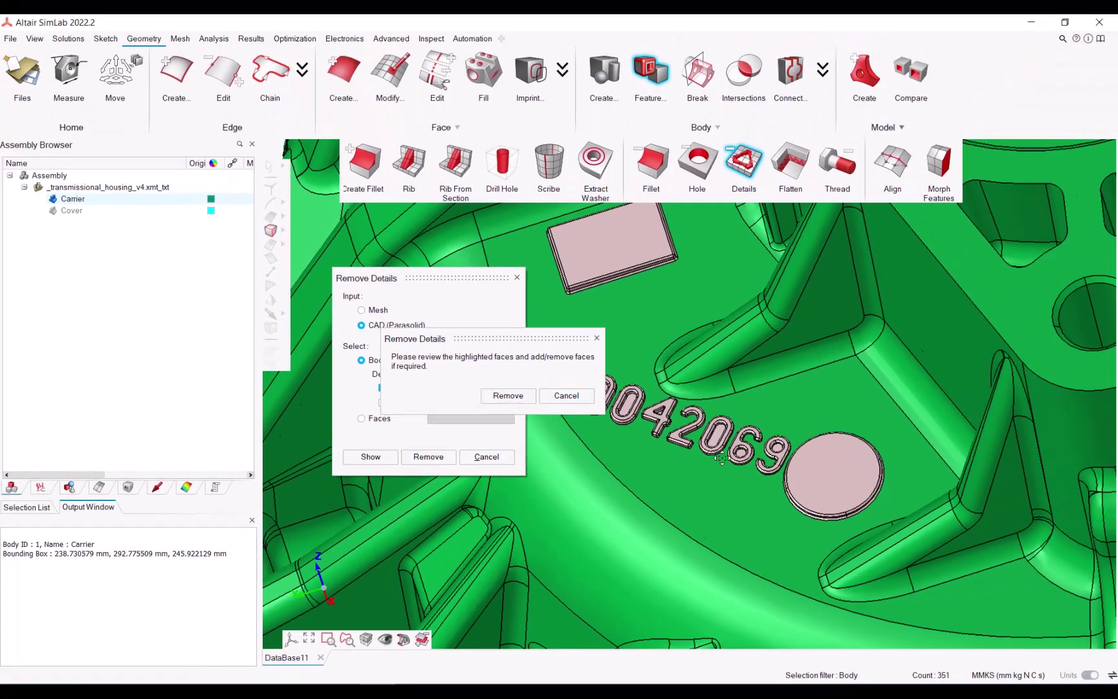
{"action": "middle_click_drag", "start_coordinate": [711, 452], "coordinate": [832, 435]}
{"action": "middle_click_drag", "start_coordinate": [886, 495], "coordinate": [806, 439]}
{"action": "left_click", "coordinate": [508, 395]}
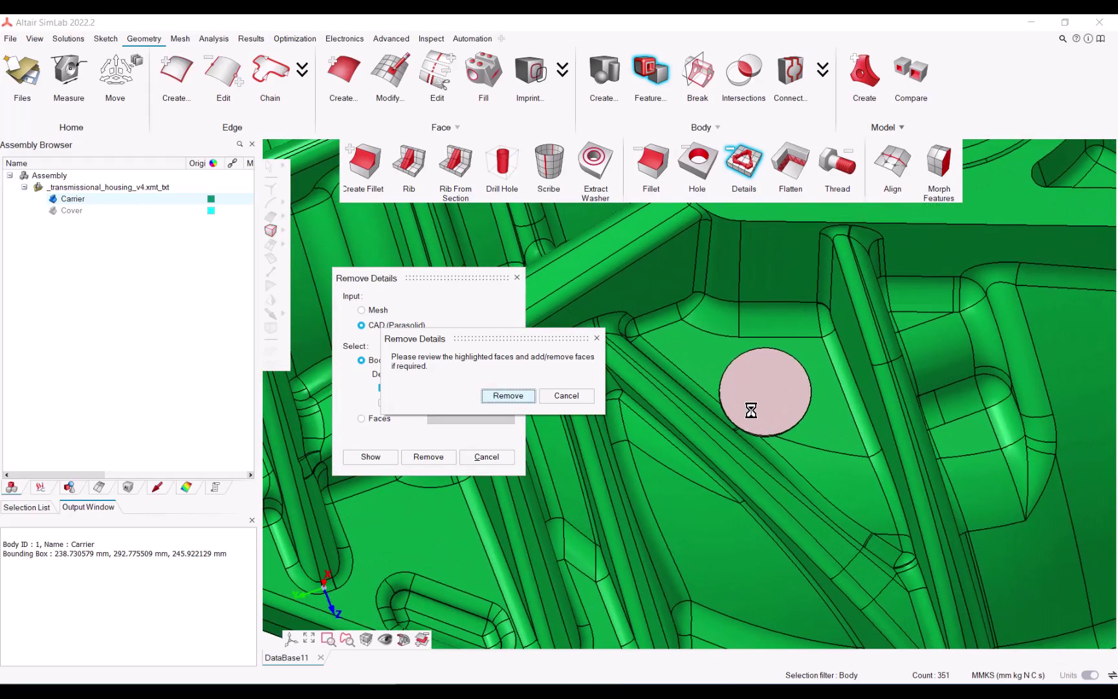
{"action": "scroll", "coordinate": [758, 432], "scroll_direction": "up", "scroll_amount": 5}
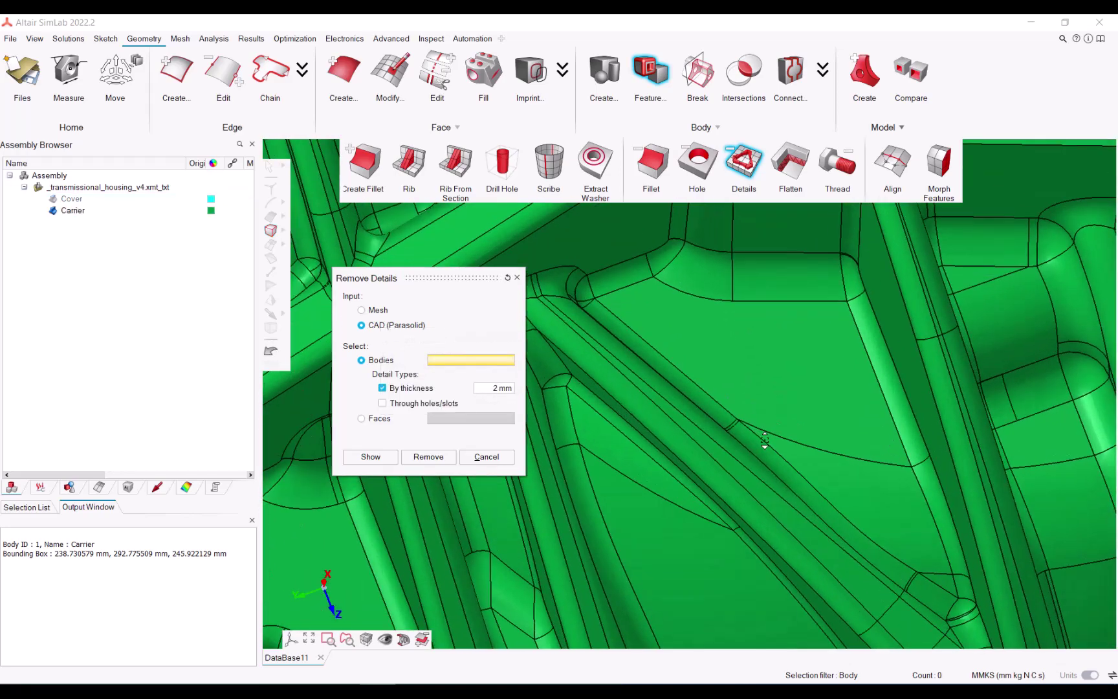
{"action": "scroll", "coordinate": [768, 445], "scroll_direction": "down", "scroll_amount": 10}
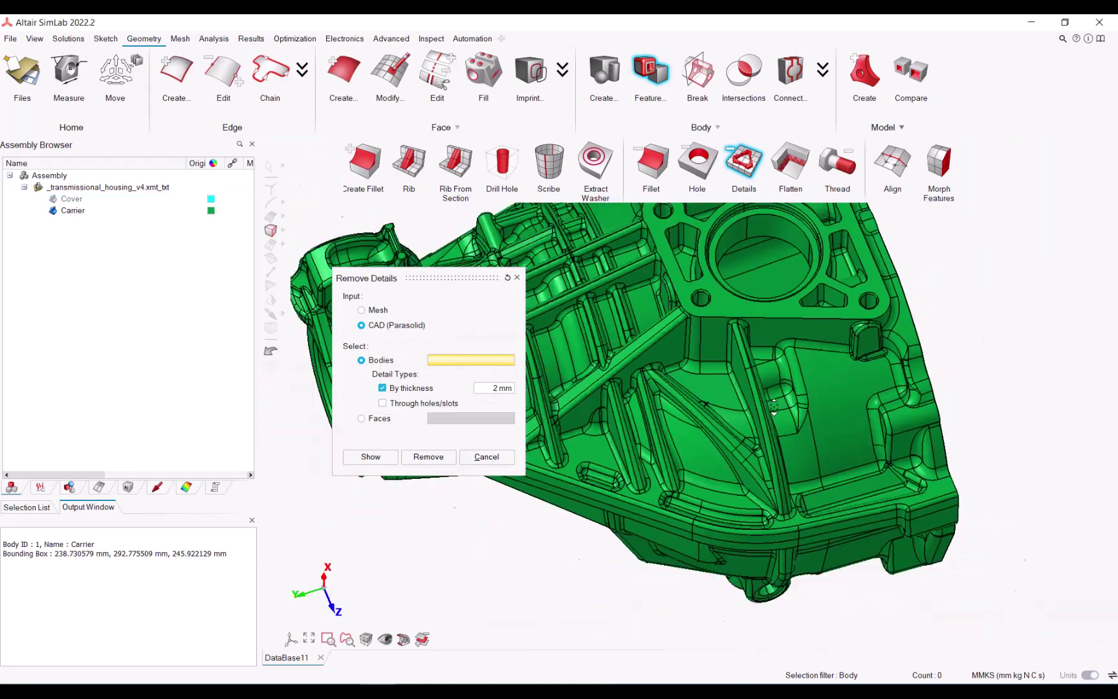
{"action": "middle_click_drag", "start_coordinate": [769, 445], "coordinate": [790, 462]}
{"action": "scroll", "coordinate": [790, 462], "scroll_direction": "up", "scroll_amount": 5}
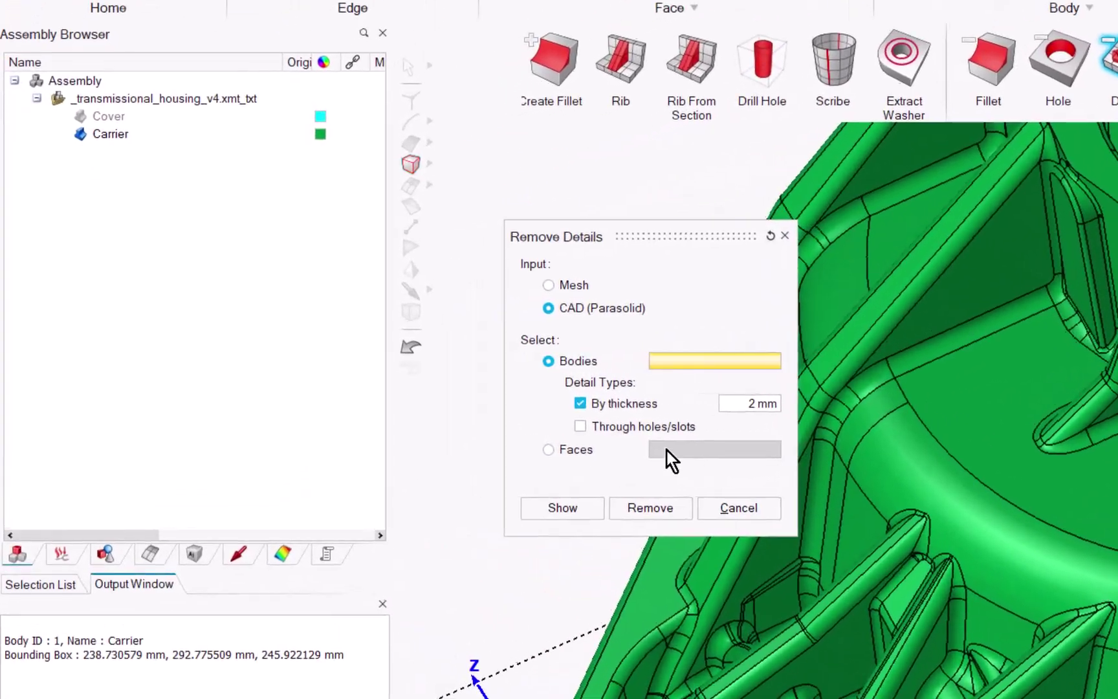
Switch the selection mode to Enclosed.
{"action": "left_click", "coordinate": [411, 351]}
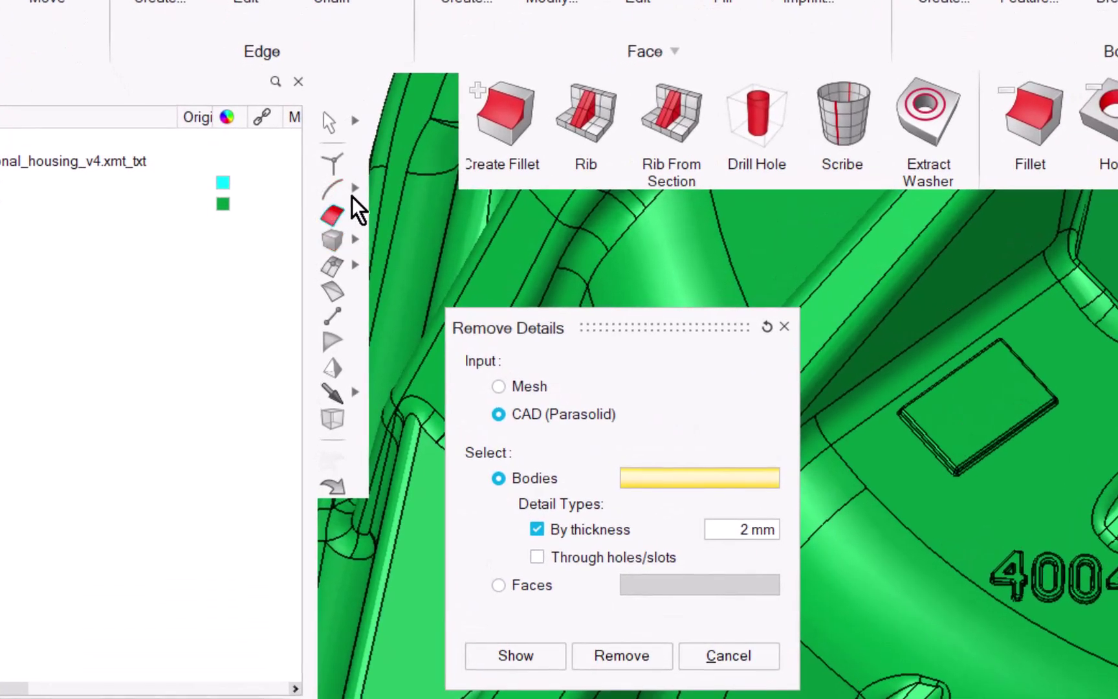
{"action": "left_click", "coordinate": [358, 122]}
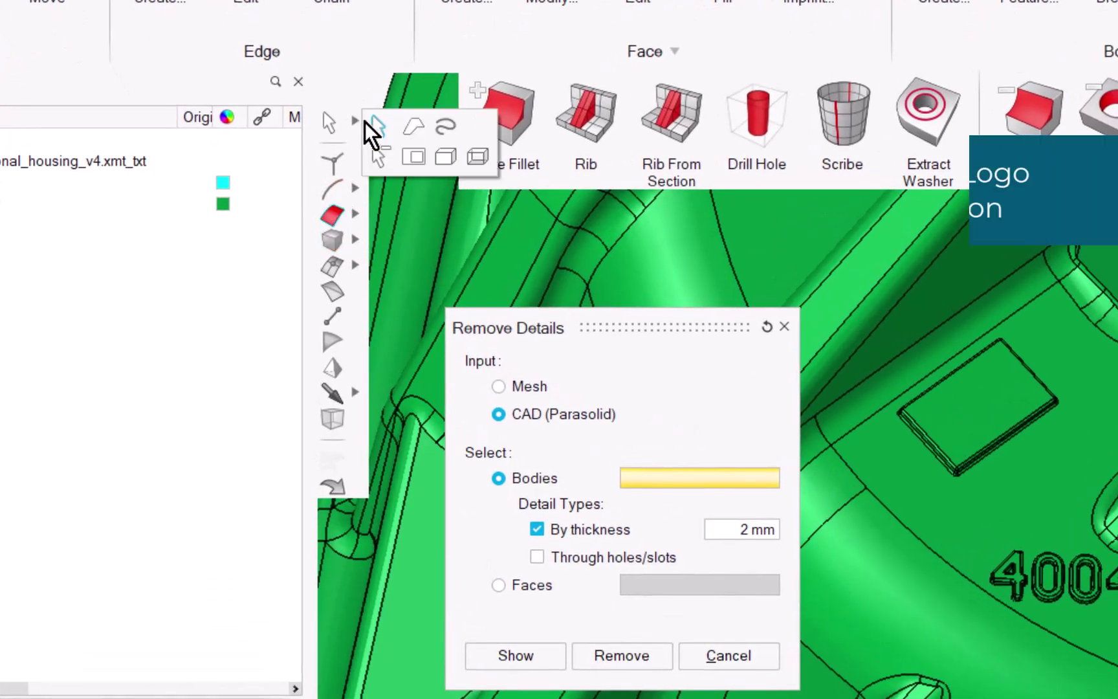
{"action": "left_click", "coordinate": [414, 157]}
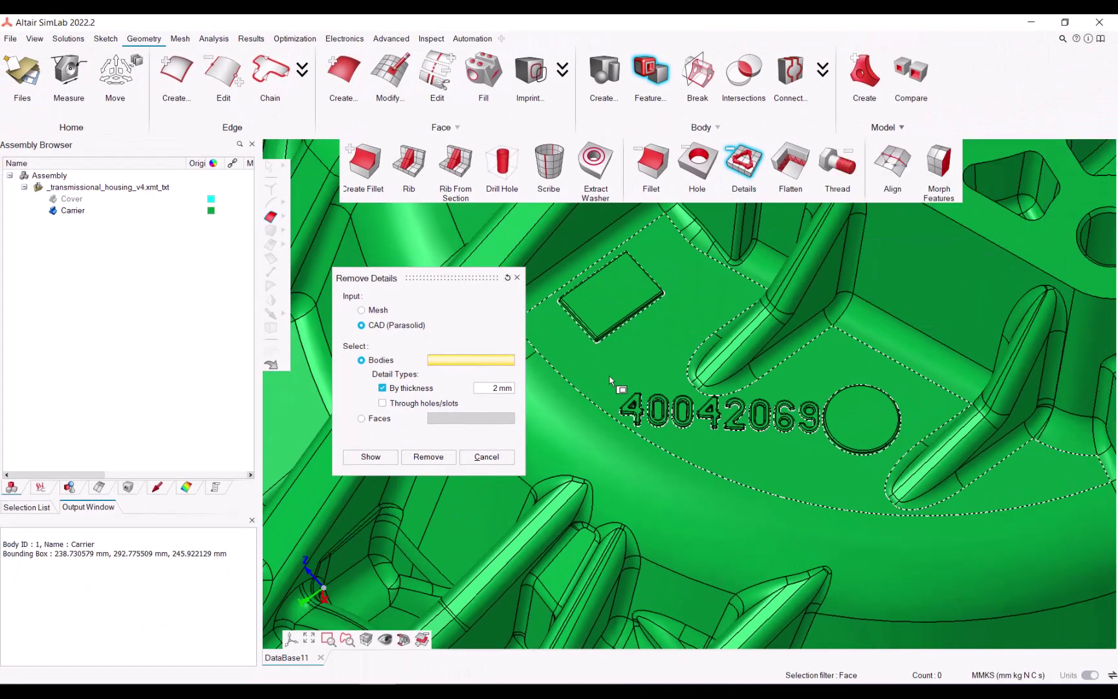
Box-select the embossed 40042069 number faces and isolate them.
{"action": "left_click_drag", "start_coordinate": [607, 365], "coordinate": [854, 457]}
{"action": "right_click", "coordinate": [749, 374]}
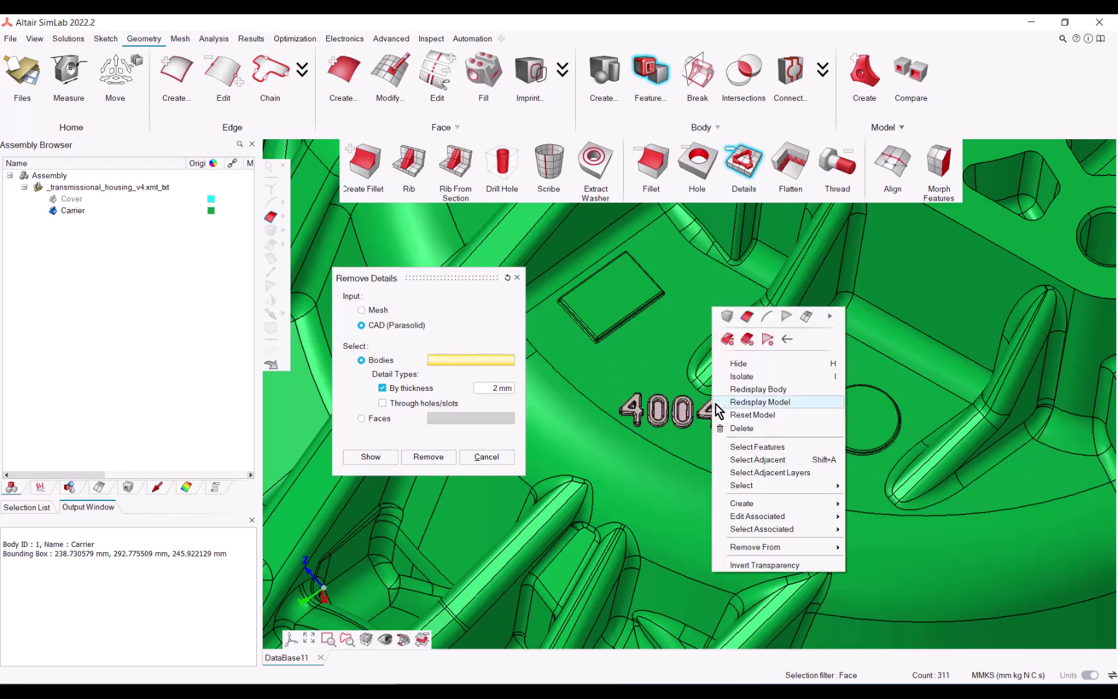
{"action": "left_click", "coordinate": [742, 375]}
{"action": "mouse_move", "coordinate": [742, 399]}
{"action": "middle_mouse_down"}
{"action": "mouse_move", "coordinate": [747, 420]}
{"action": "mouse_move", "coordinate": [833, 437]}
{"action": "middle_mouse_up"}
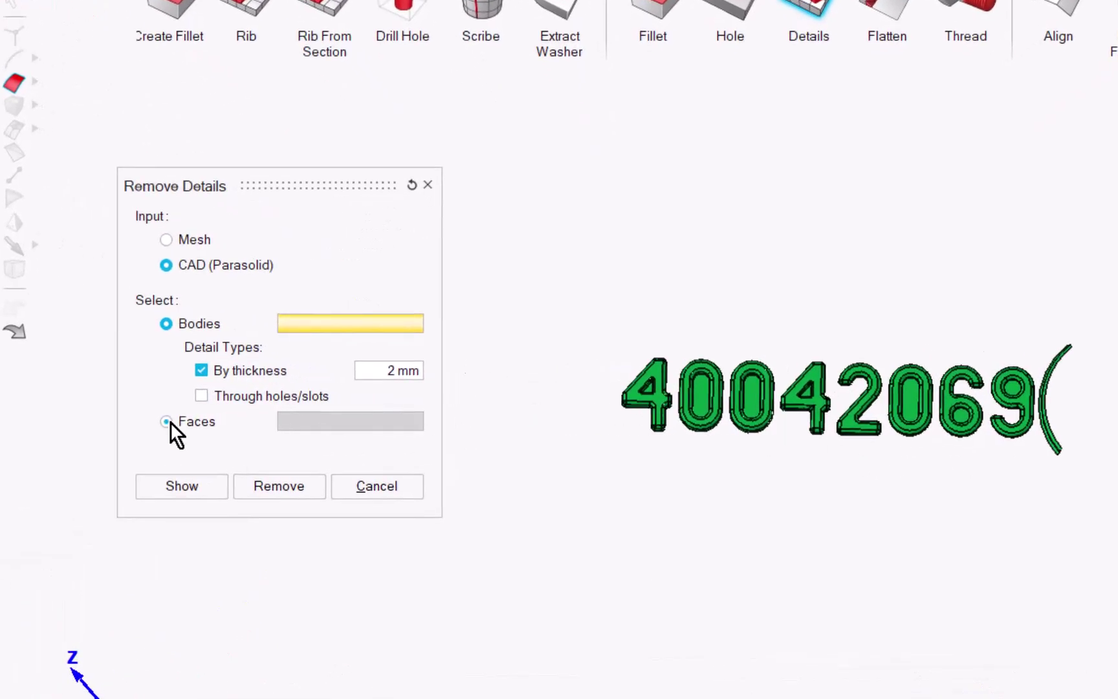
Use the Faces option to select the 40042069 number faces and apply Remove Details.
{"action": "left_click", "coordinate": [166, 421]}
{"action": "left_click_drag", "start_coordinate": [552, 468], "coordinate": [1039, 292]}
{"action": "scroll", "coordinate": [1022, 401], "scroll_direction": "up", "scroll_amount": 3}
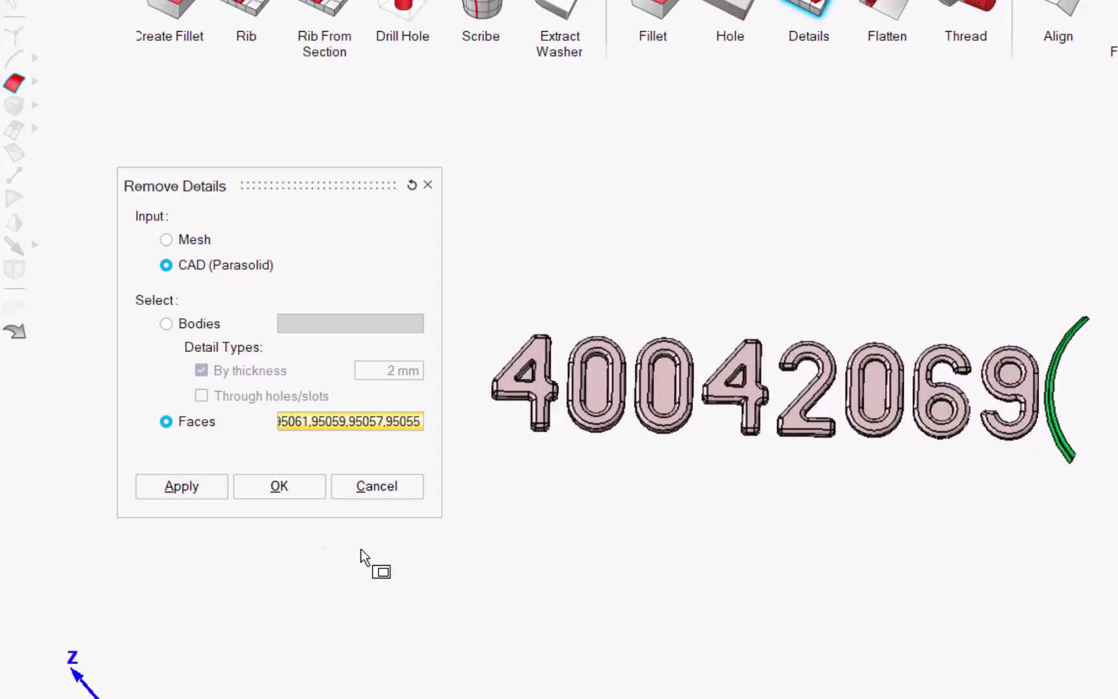
{"action": "left_click", "coordinate": [181, 486]}
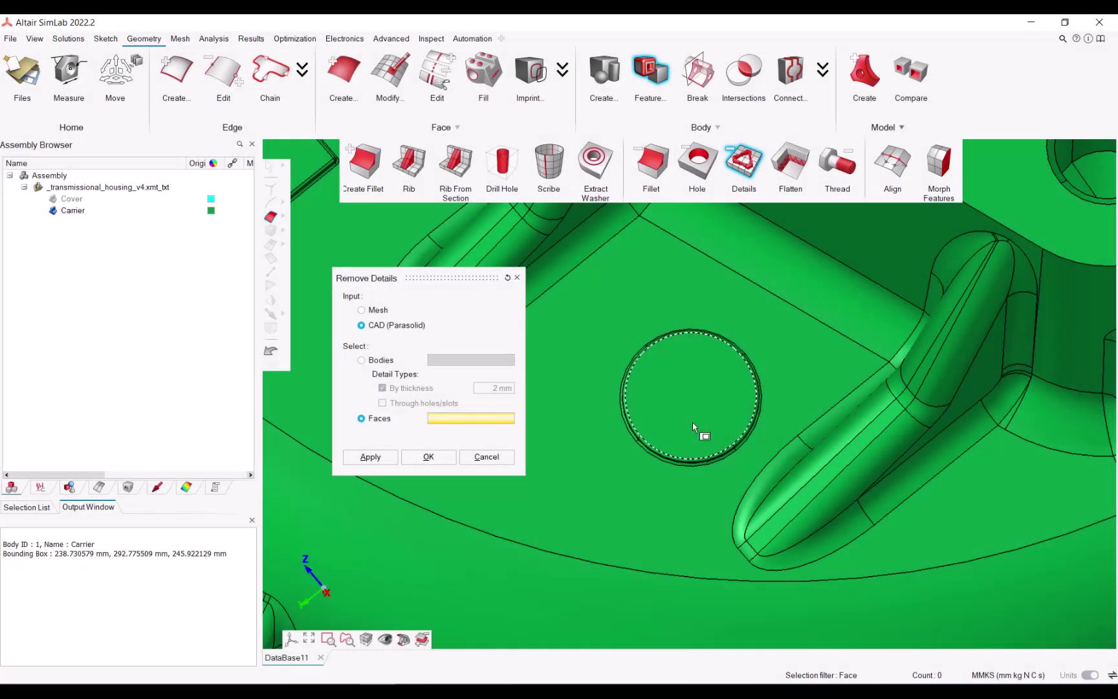
Select the circular imprint face plus three rings of adjacent faces and remove them.
{"action": "left_click", "coordinate": [693, 426]}
{"action": "middle_click_drag", "start_coordinate": [696, 429], "coordinate": [700, 419]}
{"action": "right_click", "coordinate": [699, 417]}
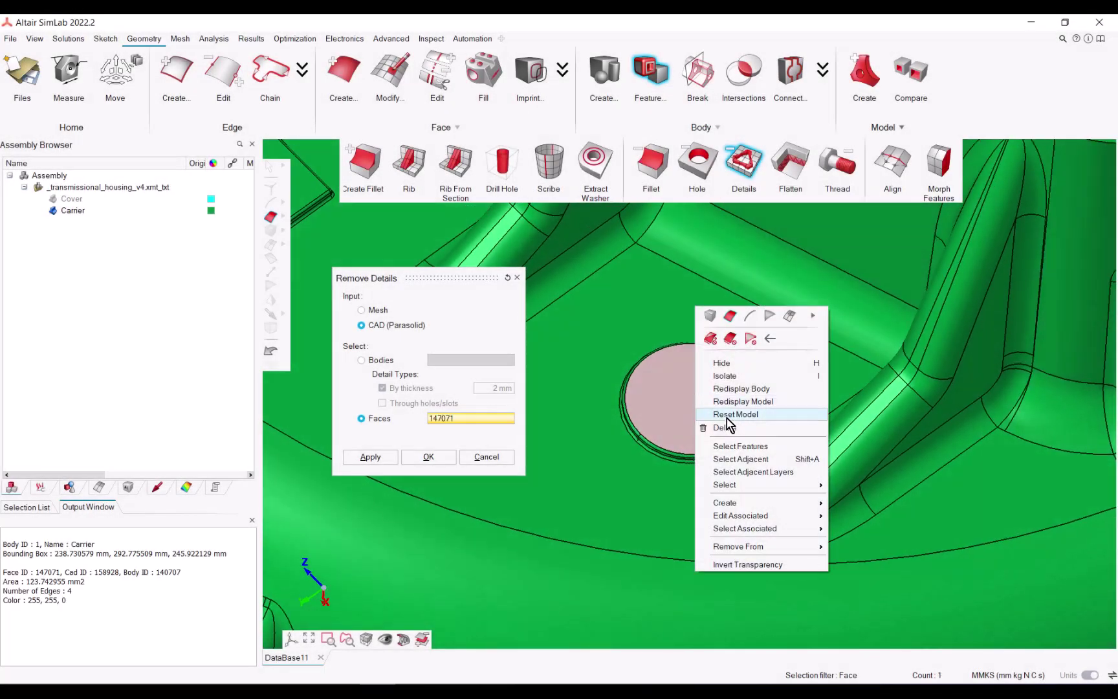
{"action": "left_click", "coordinate": [747, 461]}
{"action": "right_click", "coordinate": [713, 412]}
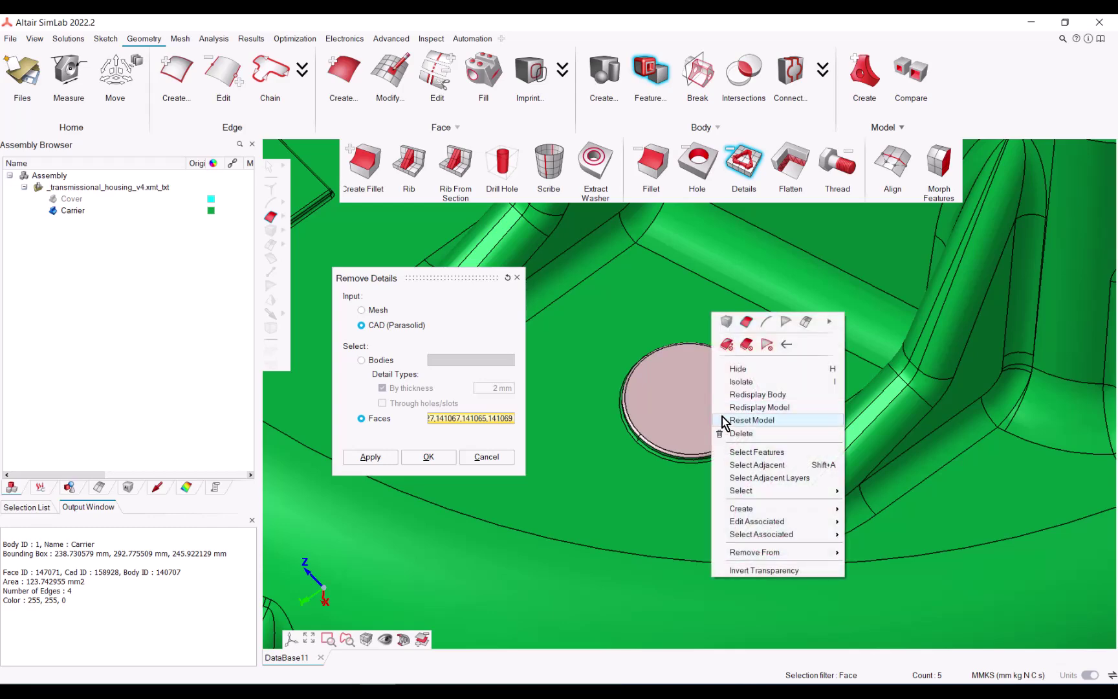
{"action": "left_click", "coordinate": [754, 464]}
{"action": "middle_click_drag", "start_coordinate": [741, 449], "coordinate": [670, 419]}
{"action": "right_click", "coordinate": [667, 417]}
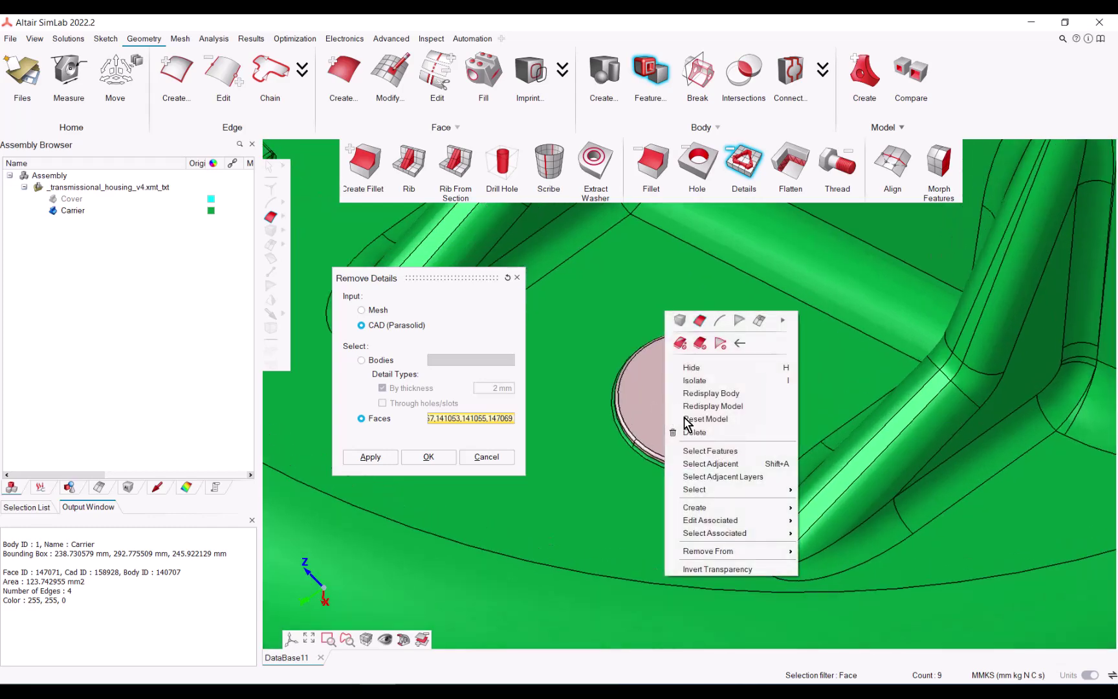
{"action": "left_click", "coordinate": [720, 466]}
{"action": "middle_click_drag", "start_coordinate": [720, 469], "coordinate": [764, 582]}
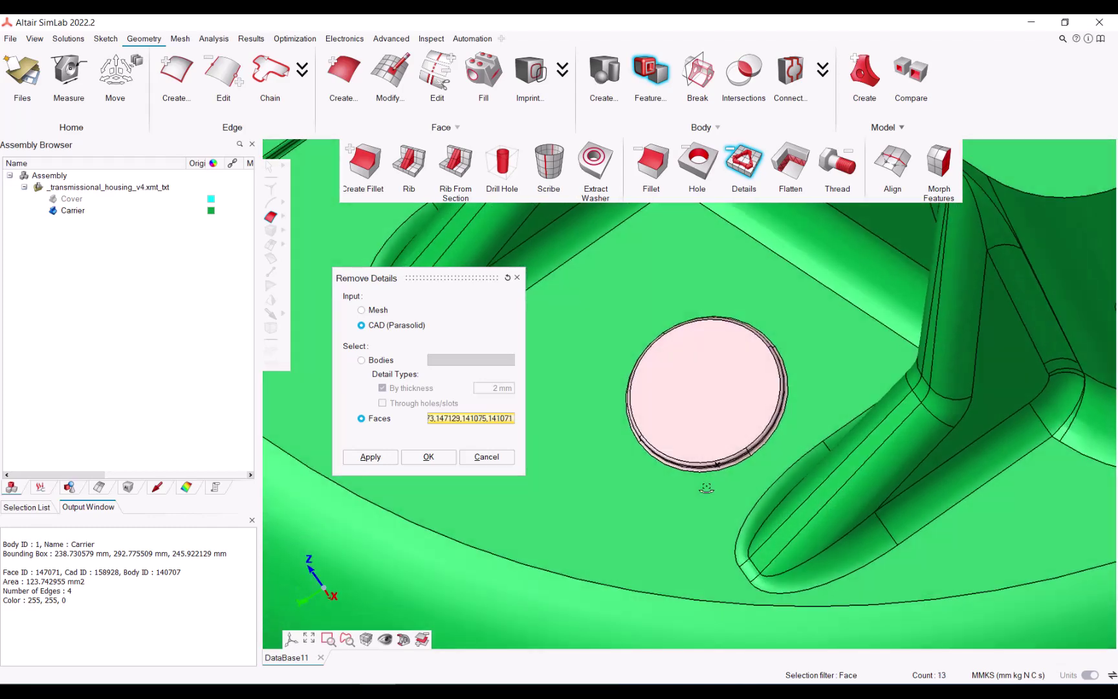
{"action": "left_click", "coordinate": [377, 461]}
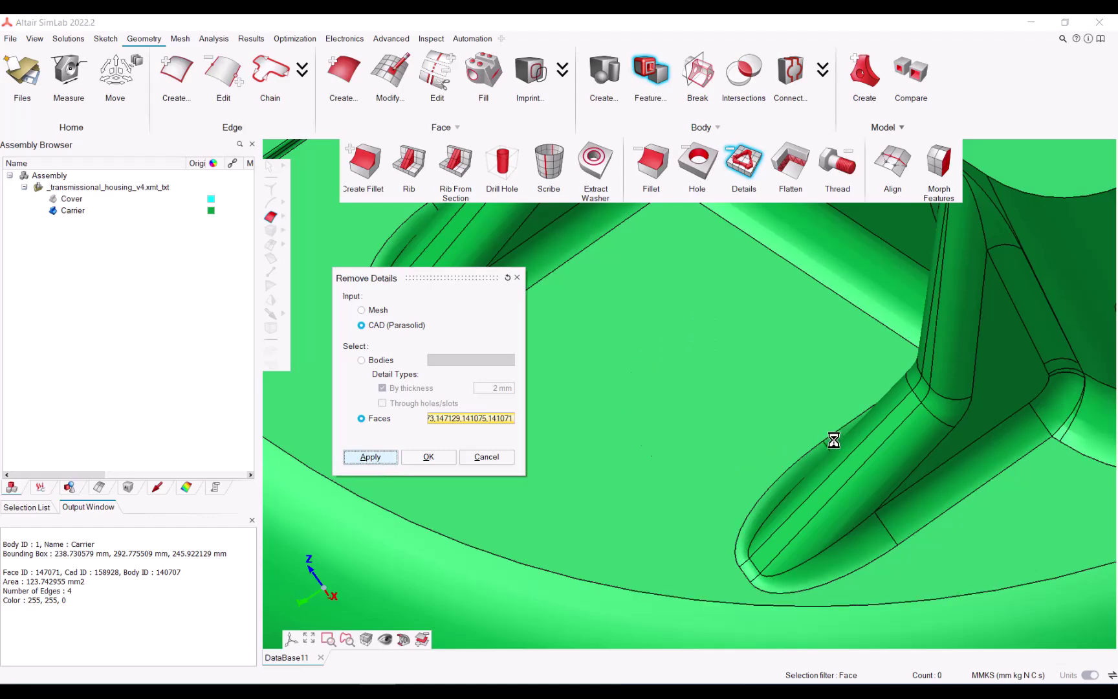
{"action": "middle_click_drag", "start_coordinate": [774, 456], "coordinate": [754, 423]}
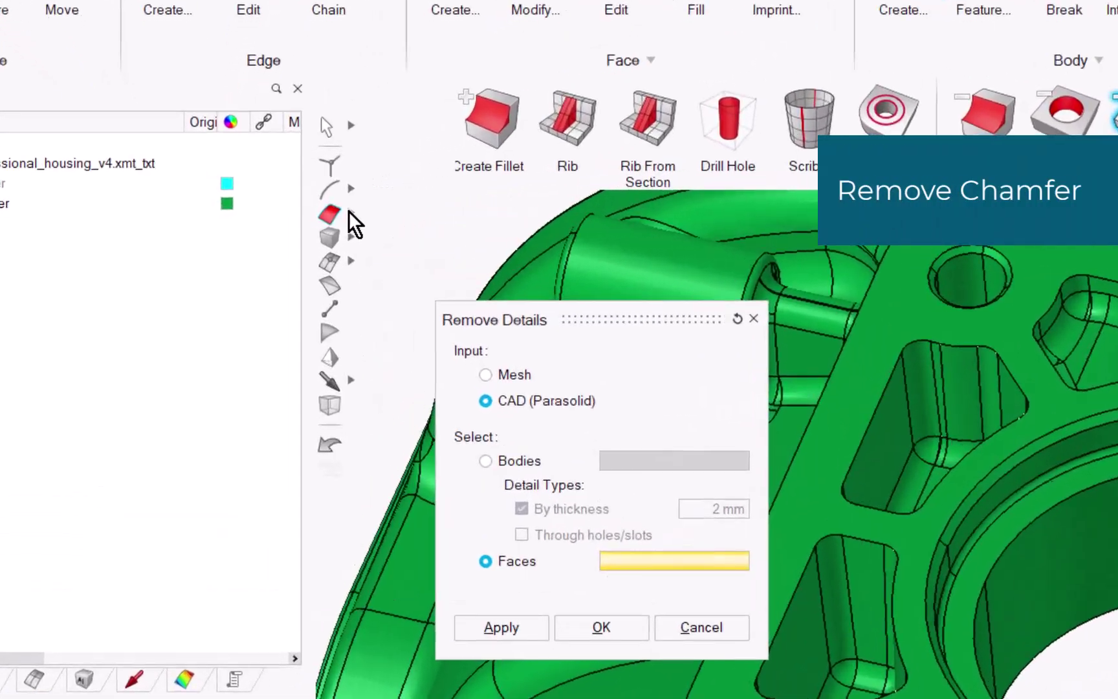
Limit picking to Cylinder/Cone faces and pick the four chamfer faces of one bolt hole.
{"action": "mouse_move", "coordinate": [349, 212]}
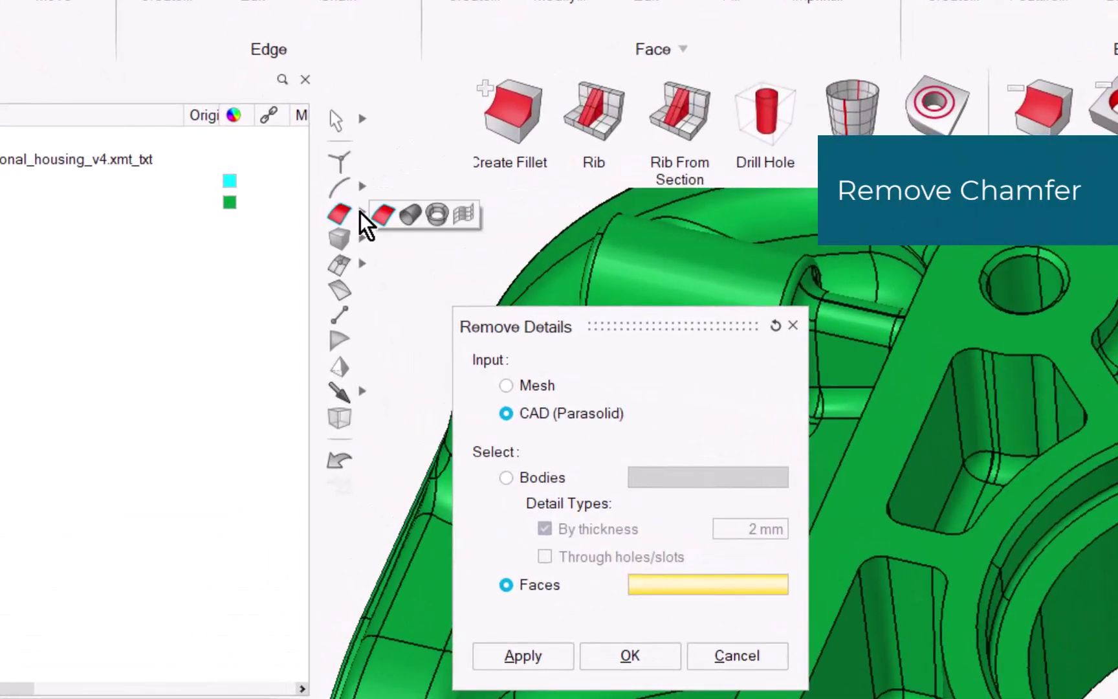
{"action": "left_click", "coordinate": [404, 216]}
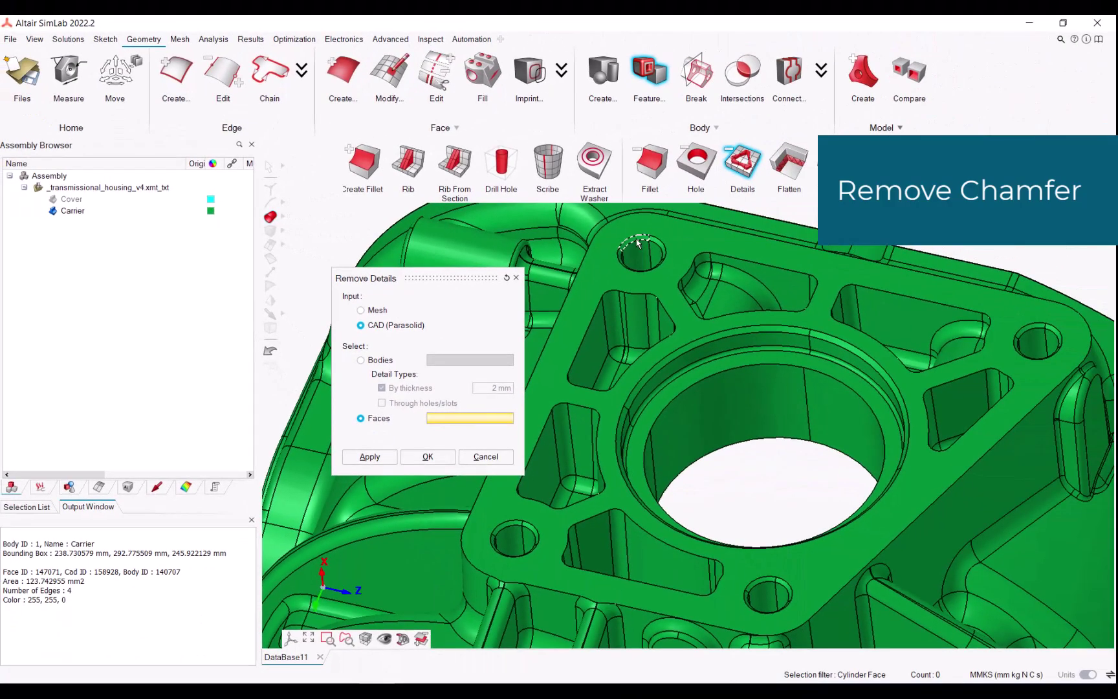
{"action": "left_click", "coordinate": [672, 251]}
Add identical chamfers on all bolt holes plus the central bore chamfer, then remove them.
{"action": "right_click", "coordinate": [638, 243]}
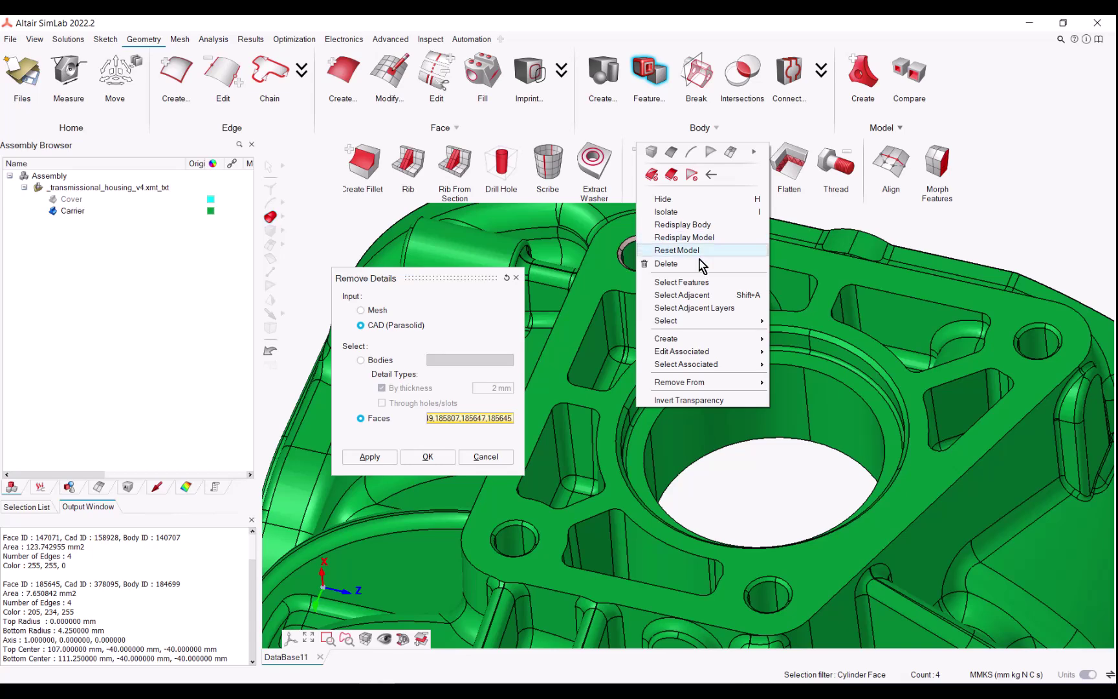
{"action": "mouse_move", "coordinate": [754, 323]}
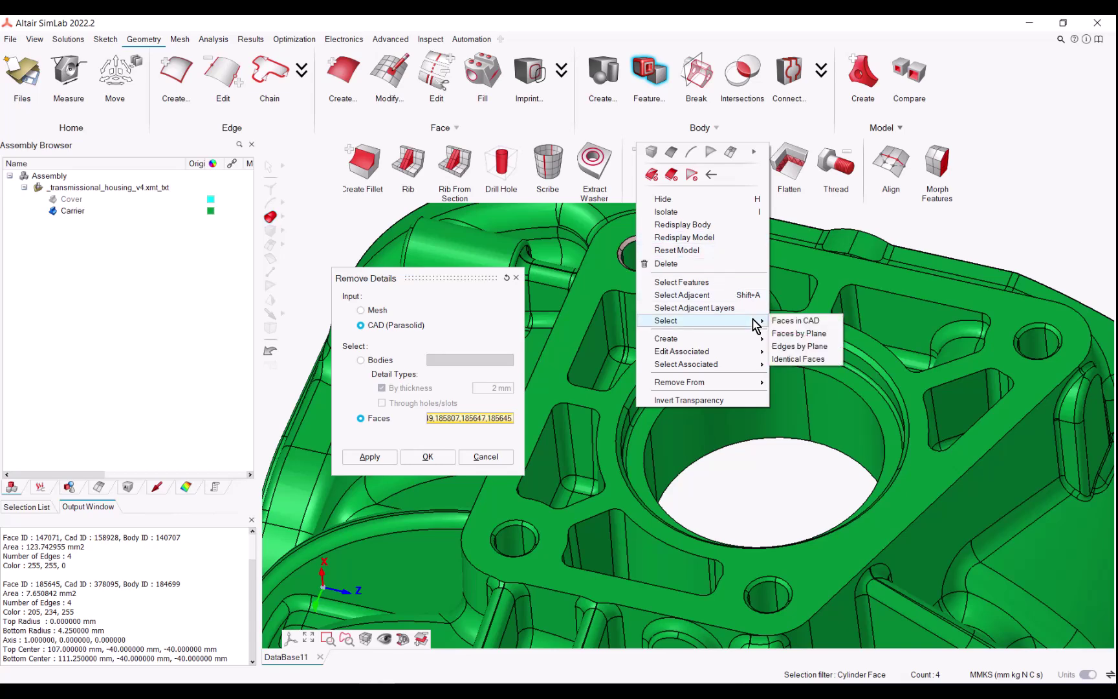
{"action": "left_click", "coordinate": [811, 361]}
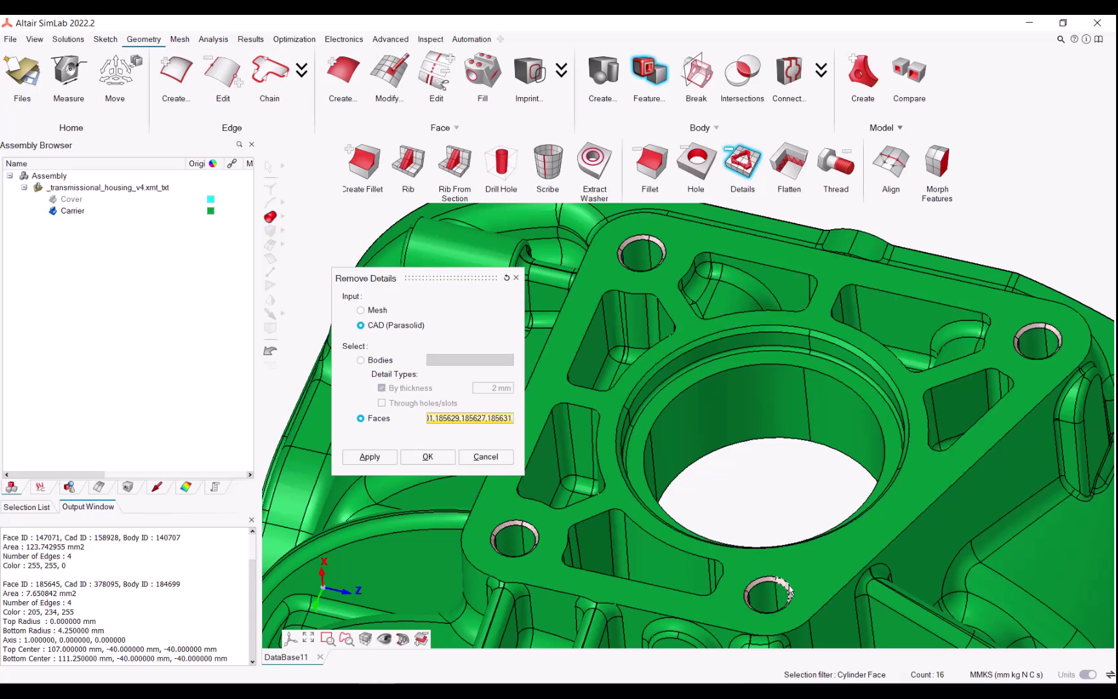
{"action": "left_click", "coordinate": [651, 383]}
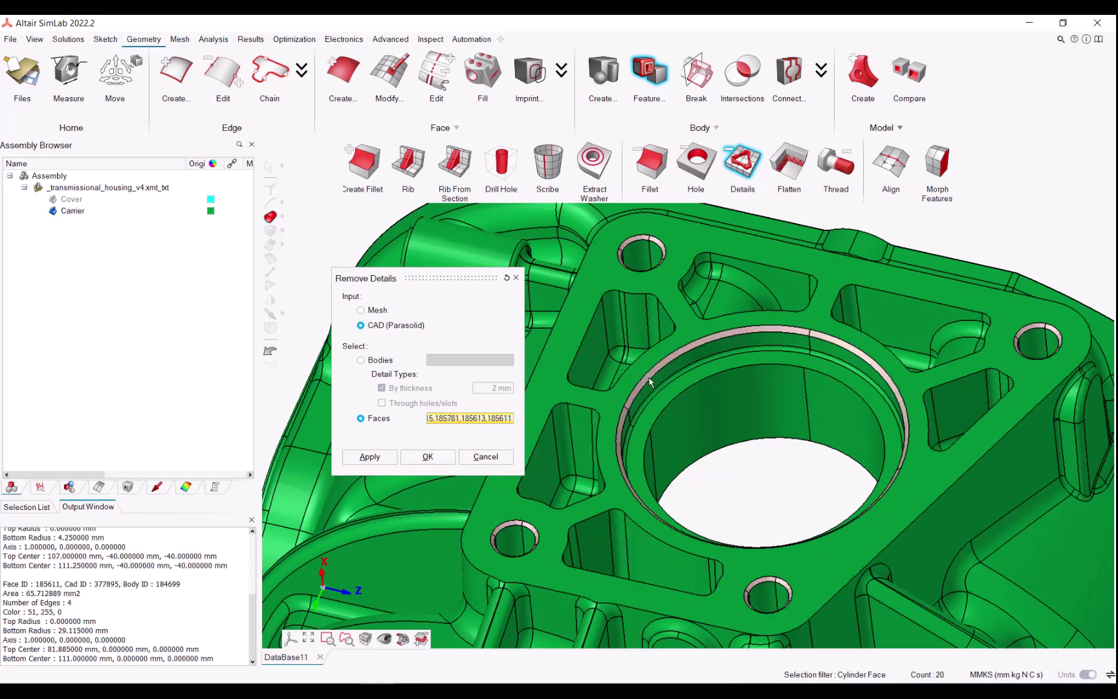
{"action": "left_click", "coordinate": [388, 458]}
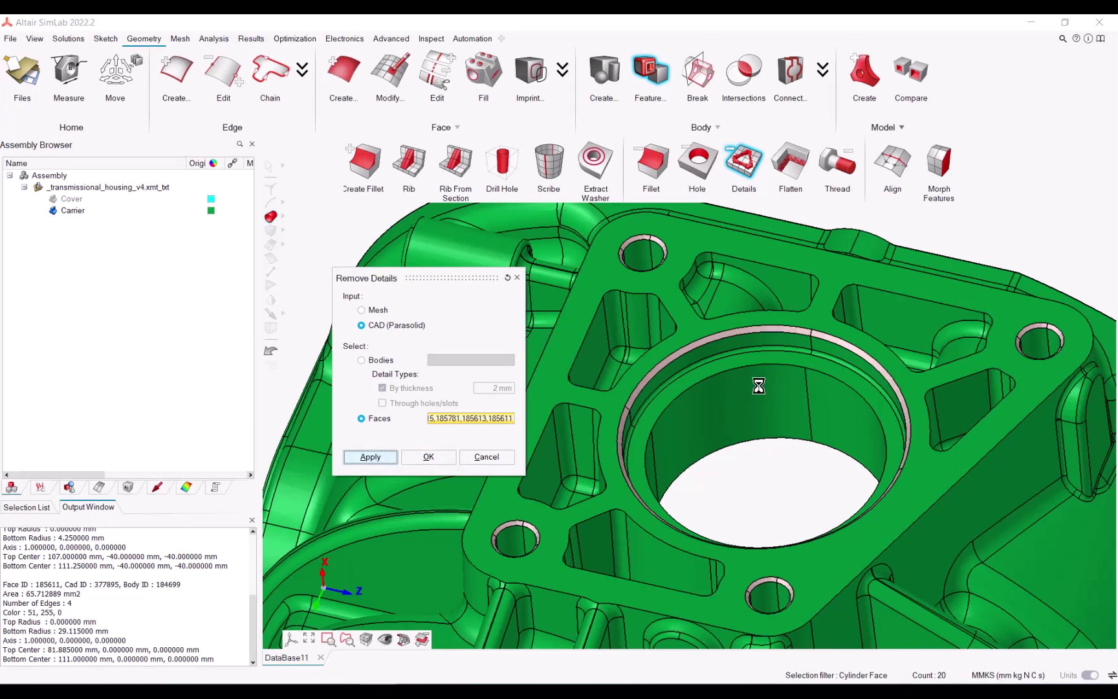
{"action": "scroll", "coordinate": [758, 385], "scroll_direction": "up", "scroll_amount": 5}
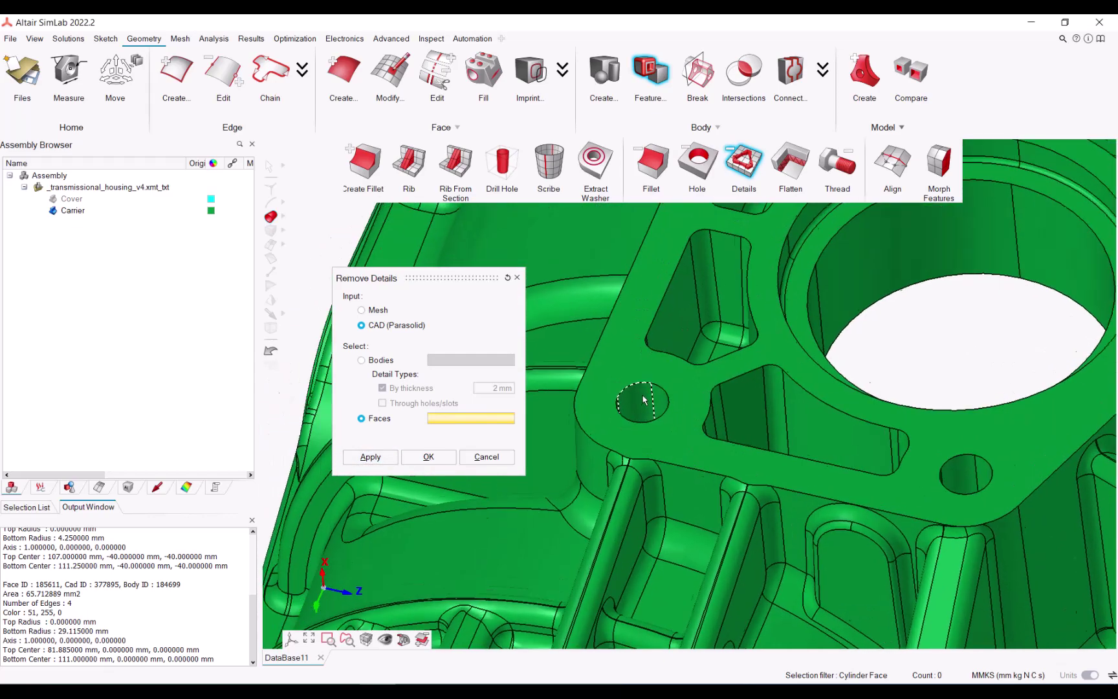
{"action": "scroll", "coordinate": [644, 396], "scroll_direction": "down", "scroll_amount": 5}
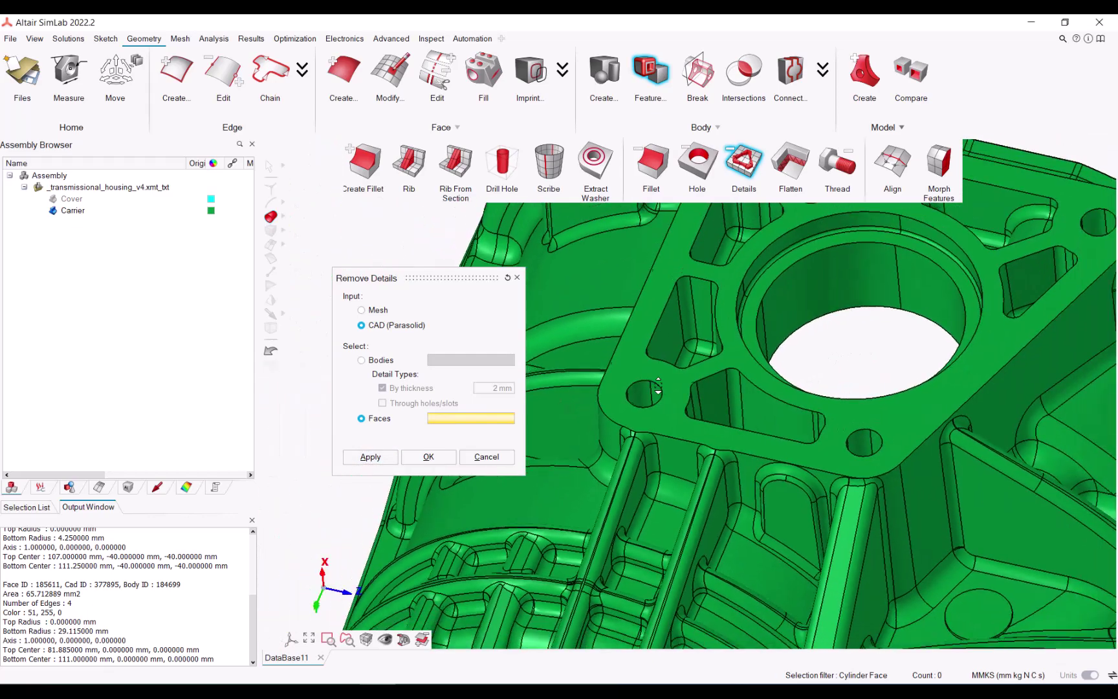
{"action": "scroll", "coordinate": [658, 387], "scroll_direction": "down", "scroll_amount": 5}
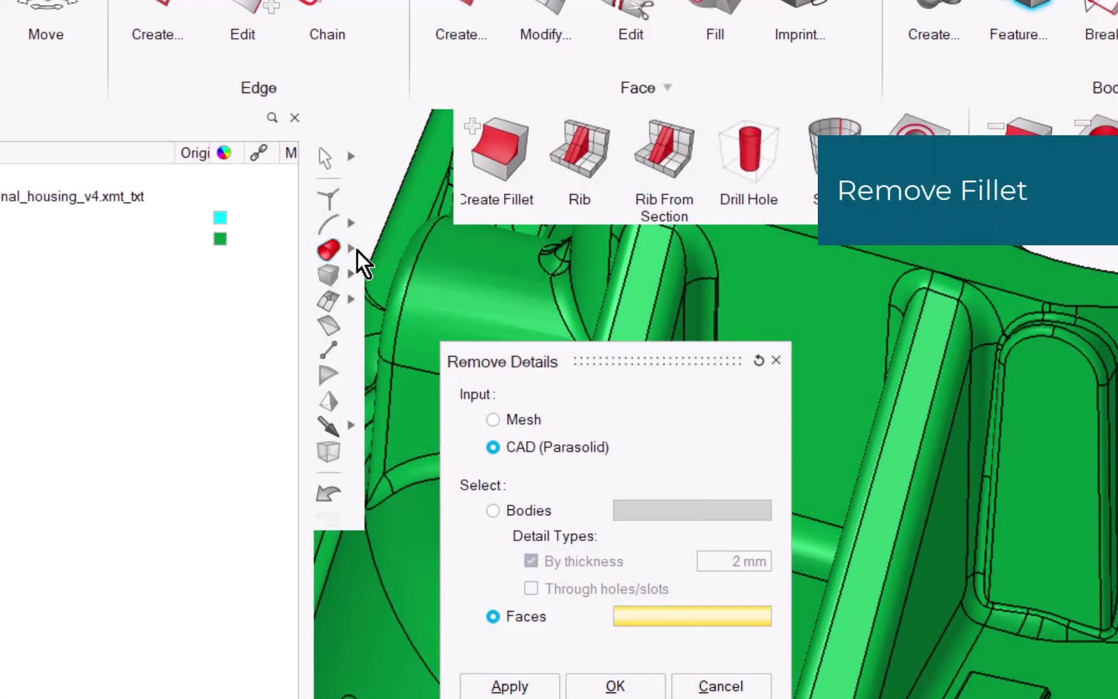
Switch the face filter to Fillet and remove the first rib's fillet faces.
{"action": "left_click", "coordinate": [355, 249]}
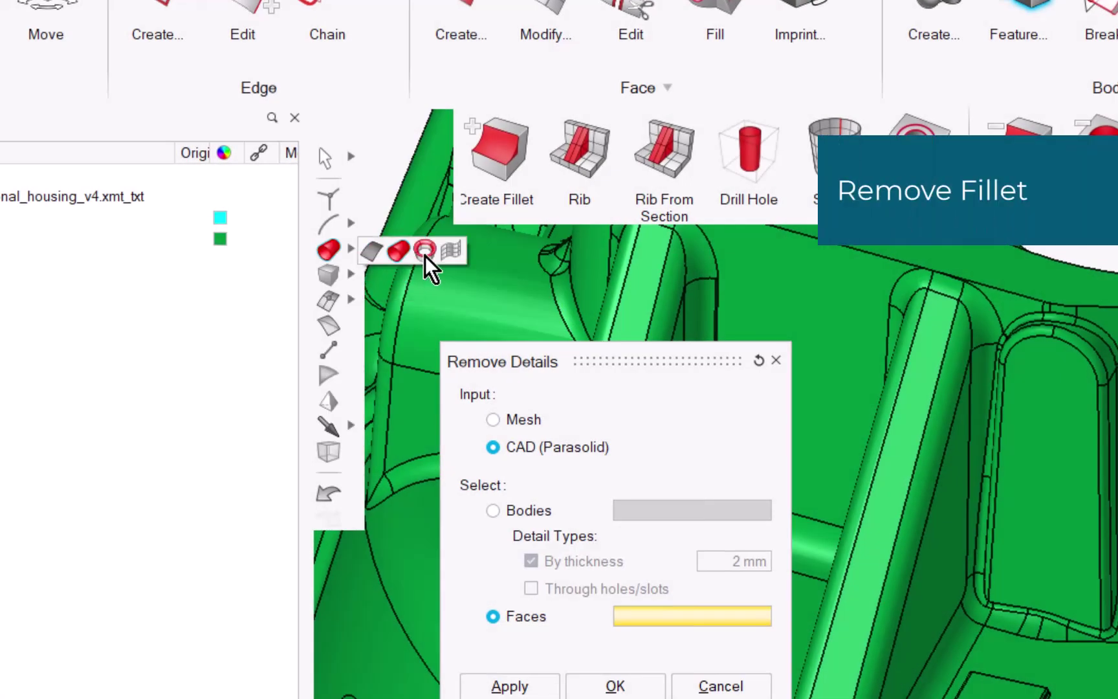
{"action": "left_click", "coordinate": [424, 256]}
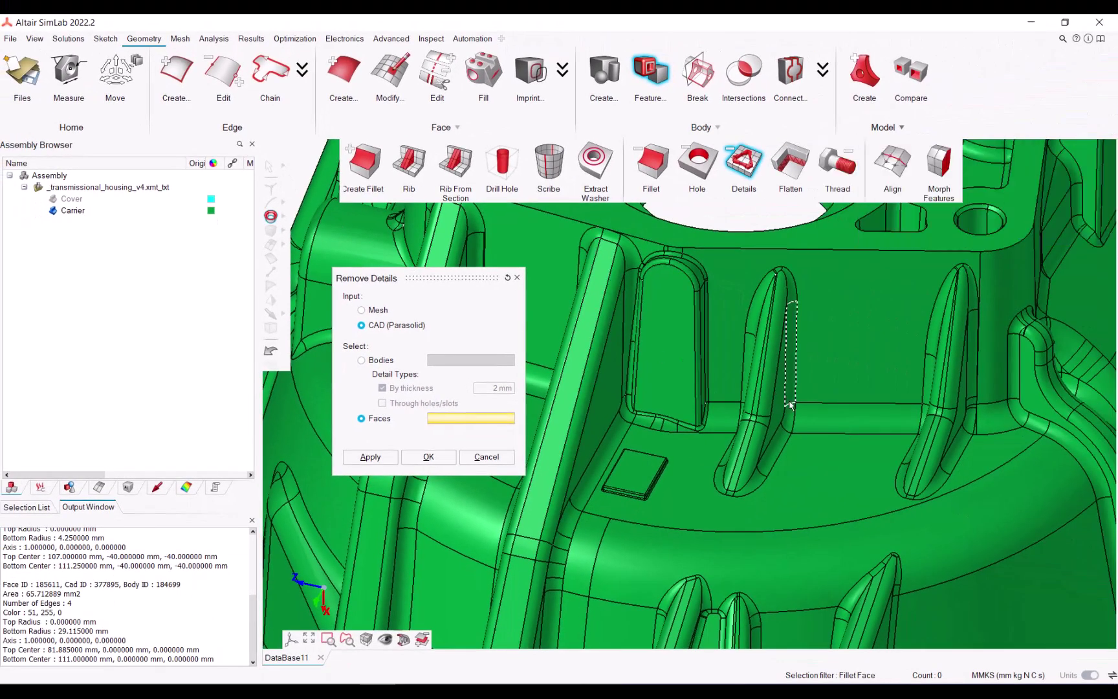
{"action": "scroll", "coordinate": [775, 458], "scroll_direction": "up", "scroll_amount": 2}
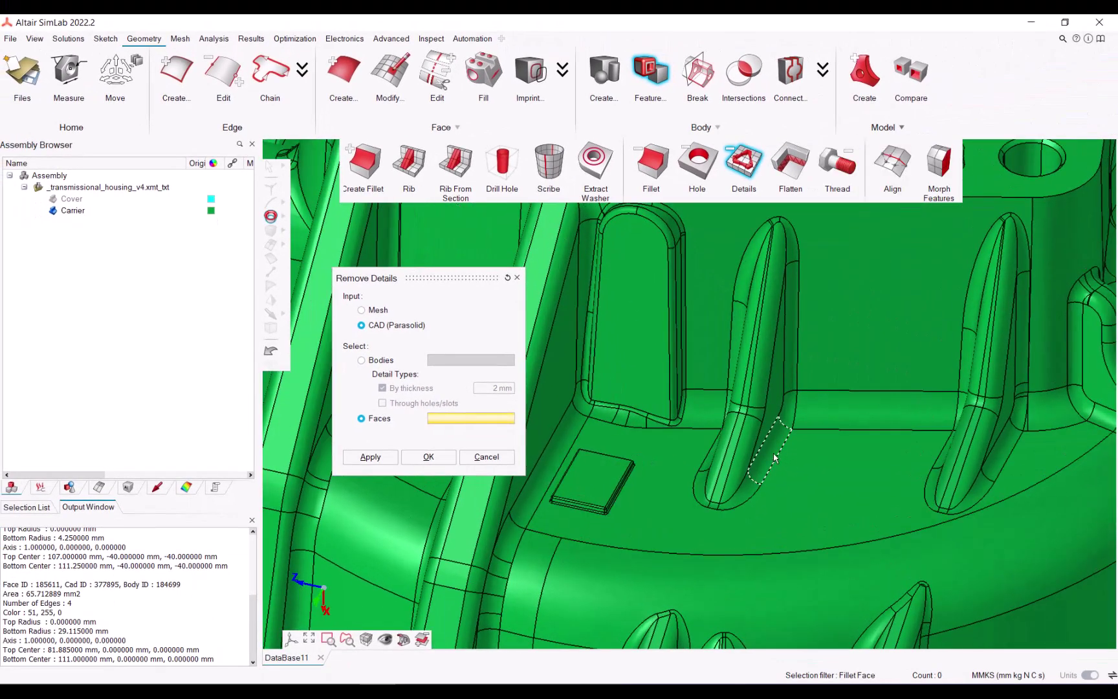
{"action": "left_click", "coordinate": [774, 461]}
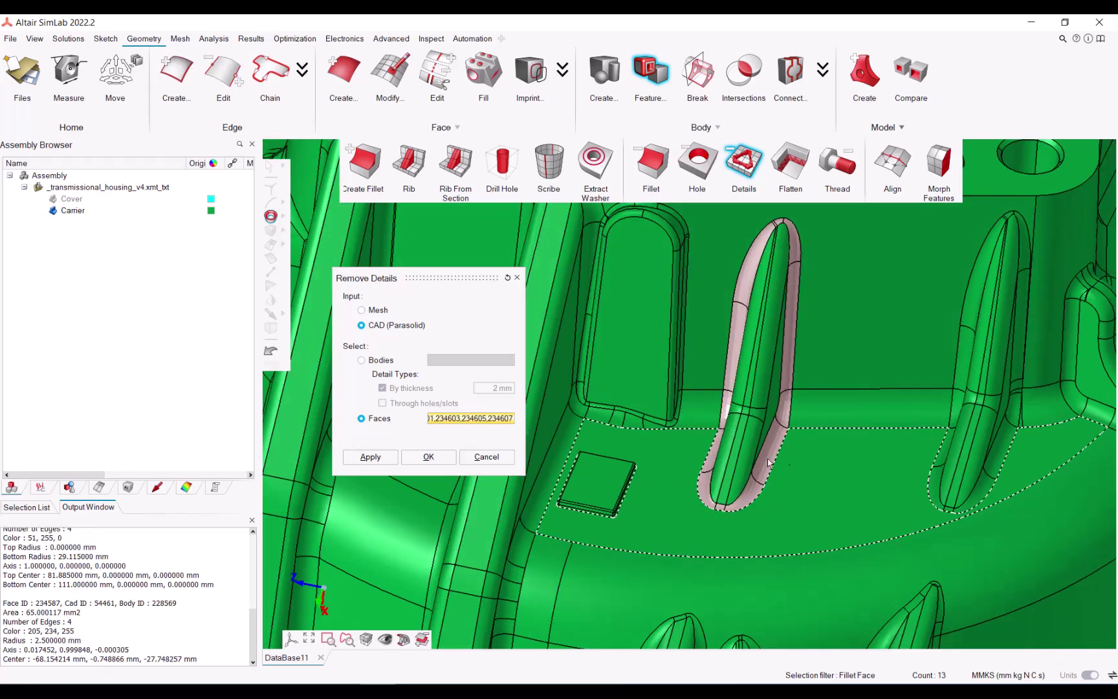
{"action": "left_click", "coordinate": [388, 458]}
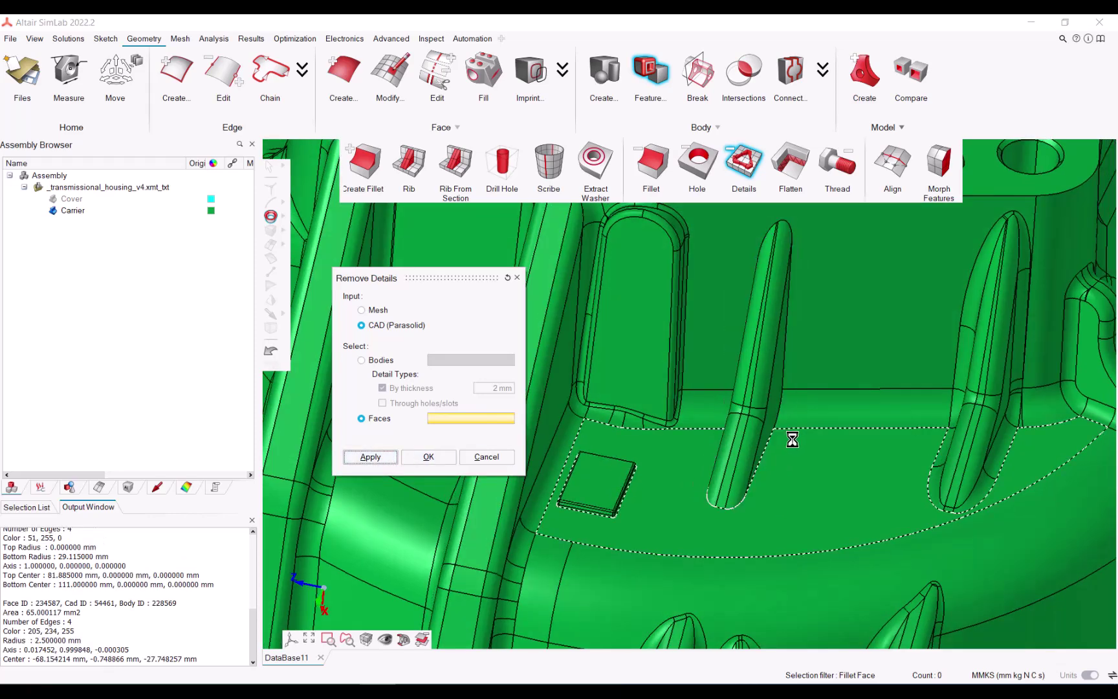
Select the second rib's six fillet faces and remove them.
{"action": "left_click", "coordinate": [754, 432]}
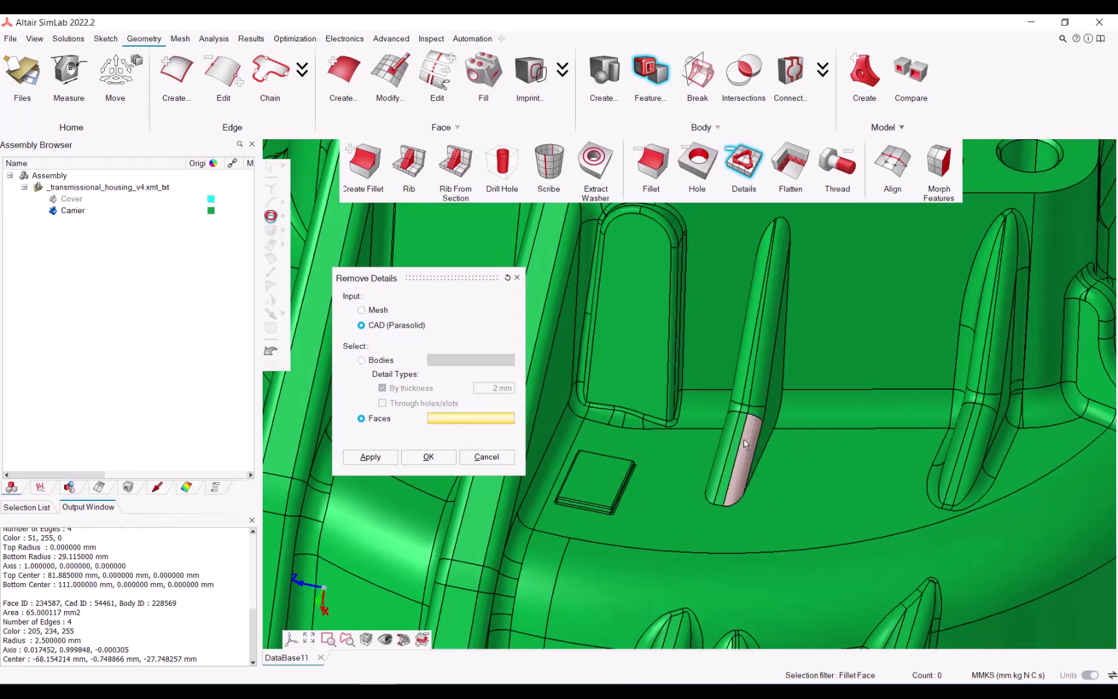
{"action": "left_click", "coordinate": [766, 406]}
{"action": "left_click", "coordinate": [767, 405]}
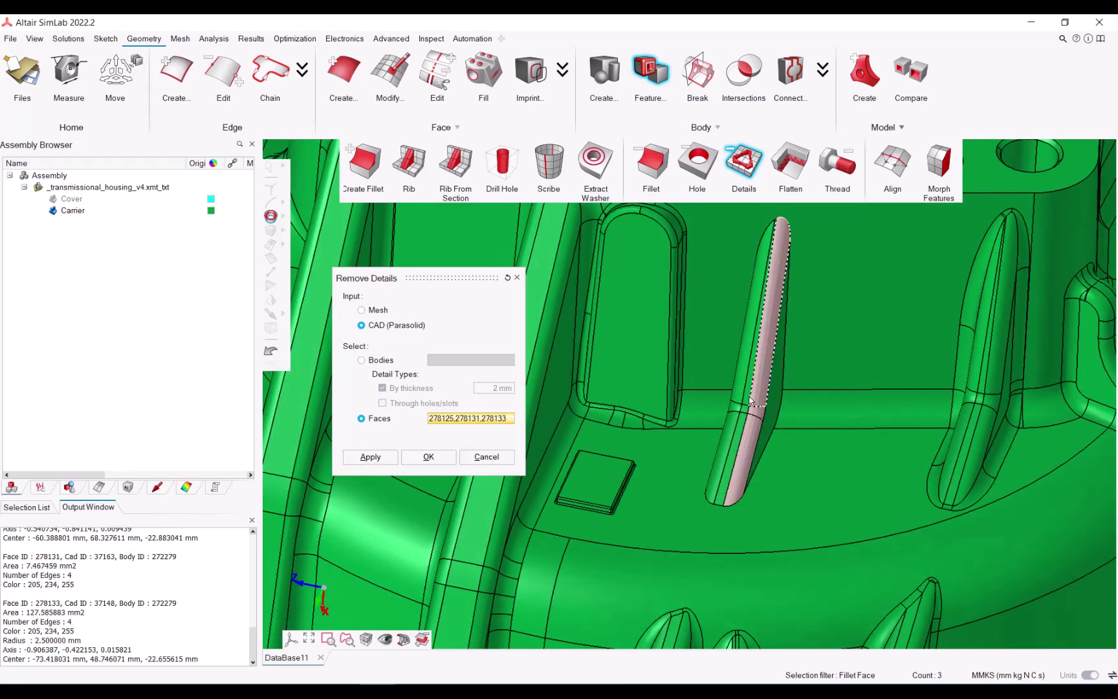
{"action": "middle_click_drag", "start_coordinate": [767, 404], "coordinate": [770, 402]}
{"action": "left_click", "coordinate": [767, 396]}
{"action": "left_click", "coordinate": [740, 404]}
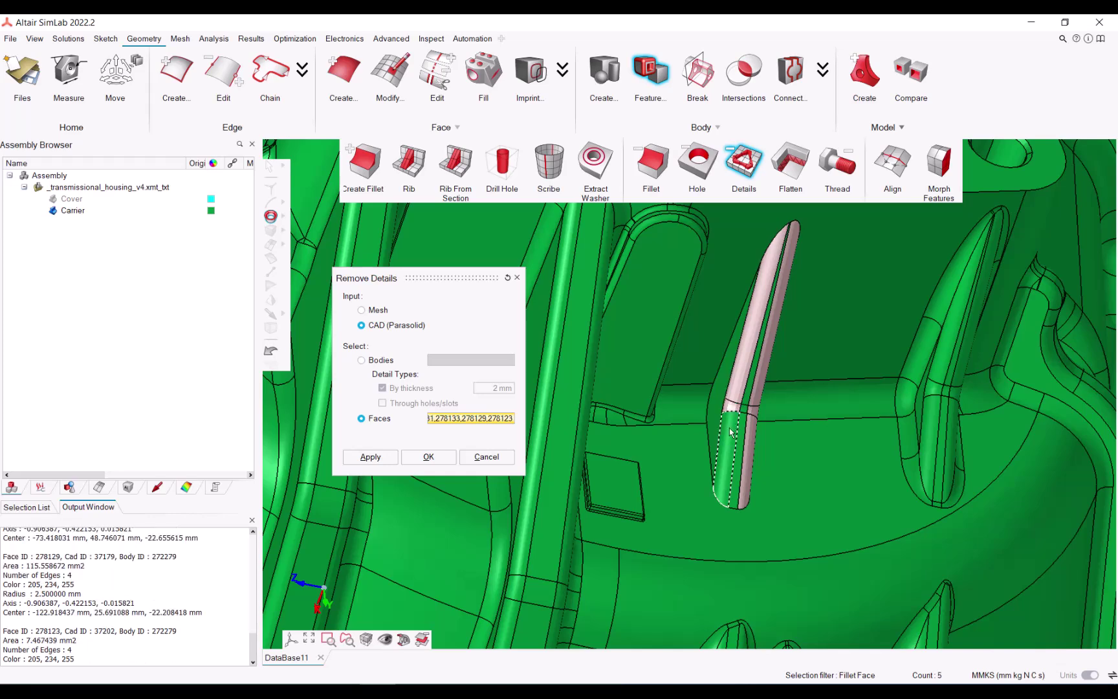
{"action": "left_click", "coordinate": [727, 453]}
{"action": "left_click", "coordinate": [369, 456]}
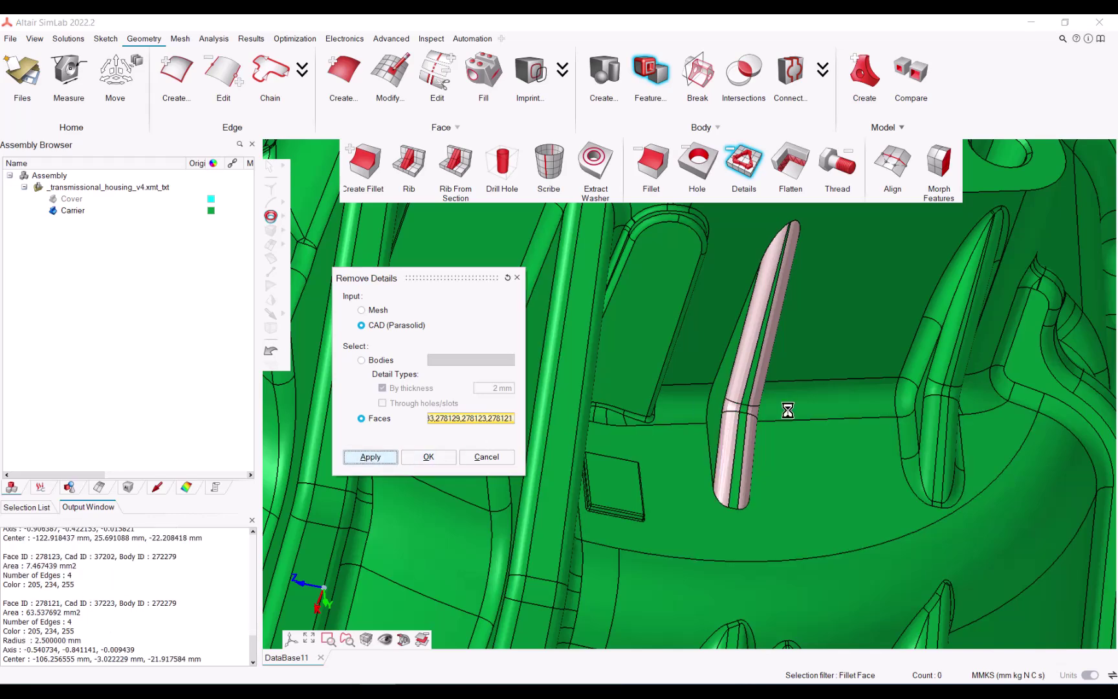
{"action": "middle_click_drag", "start_coordinate": [787, 410], "coordinate": [815, 453]}
Select the five faces of the thin rib beside the slot and remove the rib.
{"action": "left_click", "coordinate": [804, 445]}
{"action": "left_click", "coordinate": [754, 446]}
{"action": "left_click", "coordinate": [750, 429]}
{"action": "left_click", "coordinate": [762, 405]}
{"action": "middle_click_drag", "start_coordinate": [762, 404], "coordinate": [744, 460]}
{"action": "left_click", "coordinate": [736, 452]}
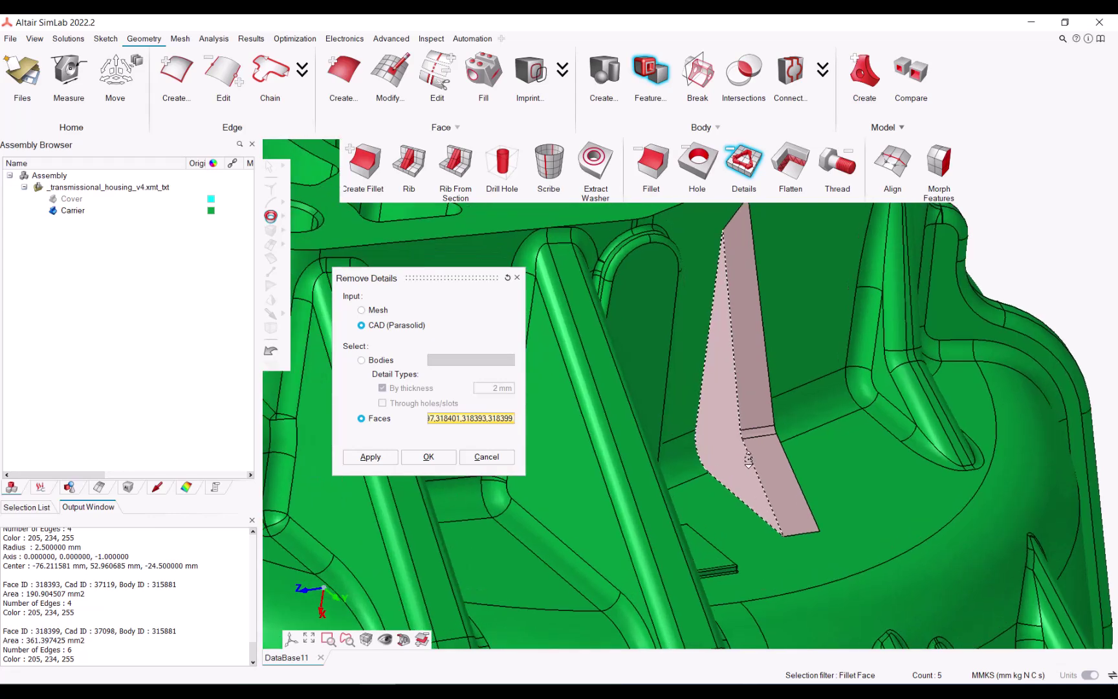
{"action": "left_click", "coordinate": [369, 458]}
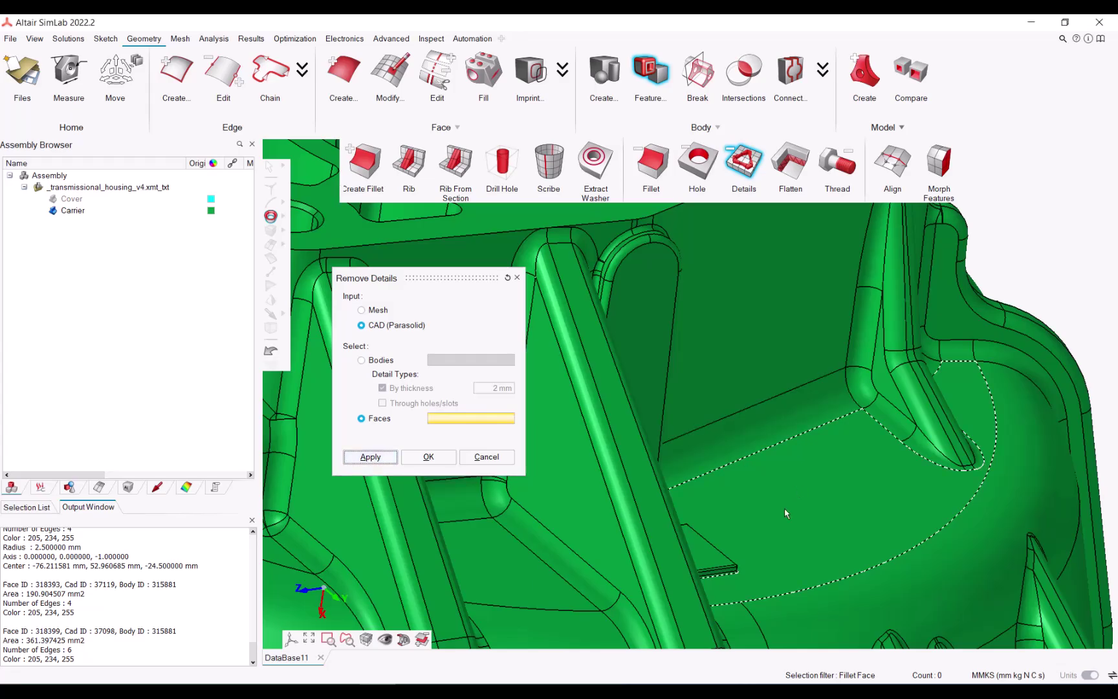
{"action": "middle_click_drag", "start_coordinate": [784, 508], "coordinate": [744, 500]}
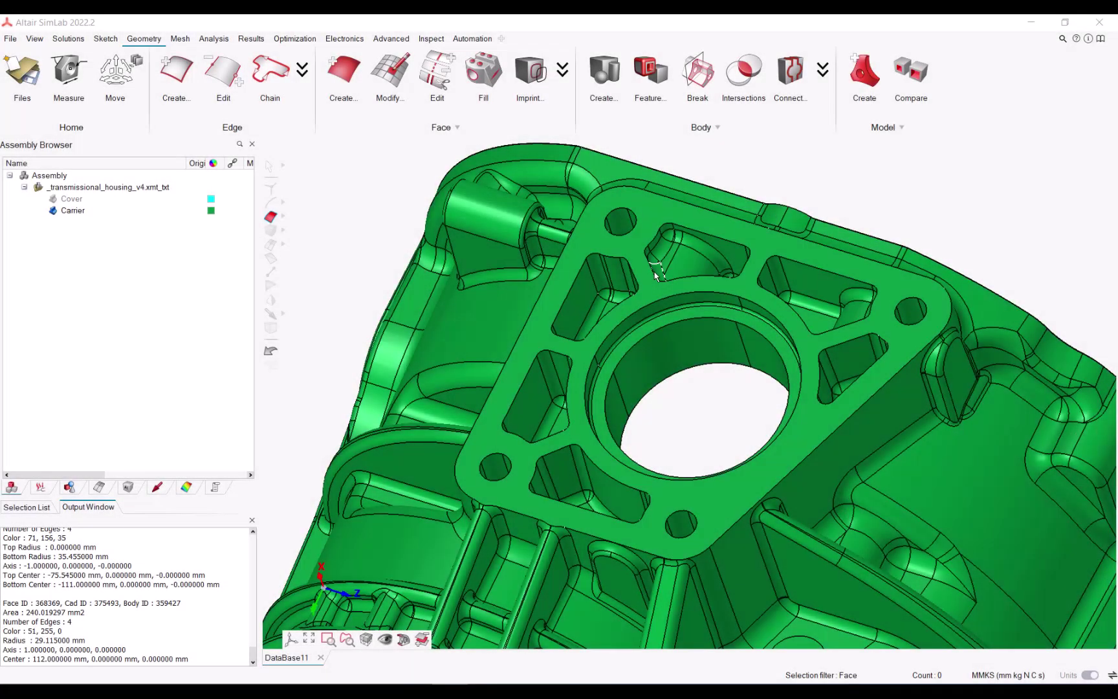
Reopen Remove Details for the pocket and set face picking to Face by Angle at 45 deg.
{"action": "left_click", "coordinate": [652, 81]}
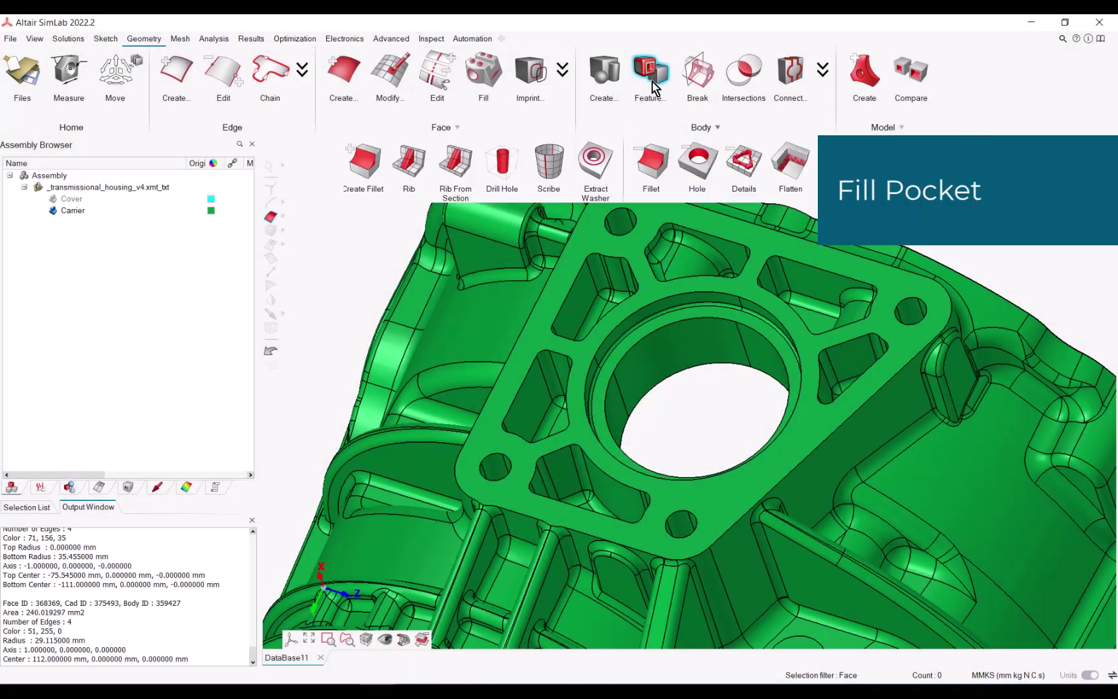
{"action": "left_click", "coordinate": [744, 163]}
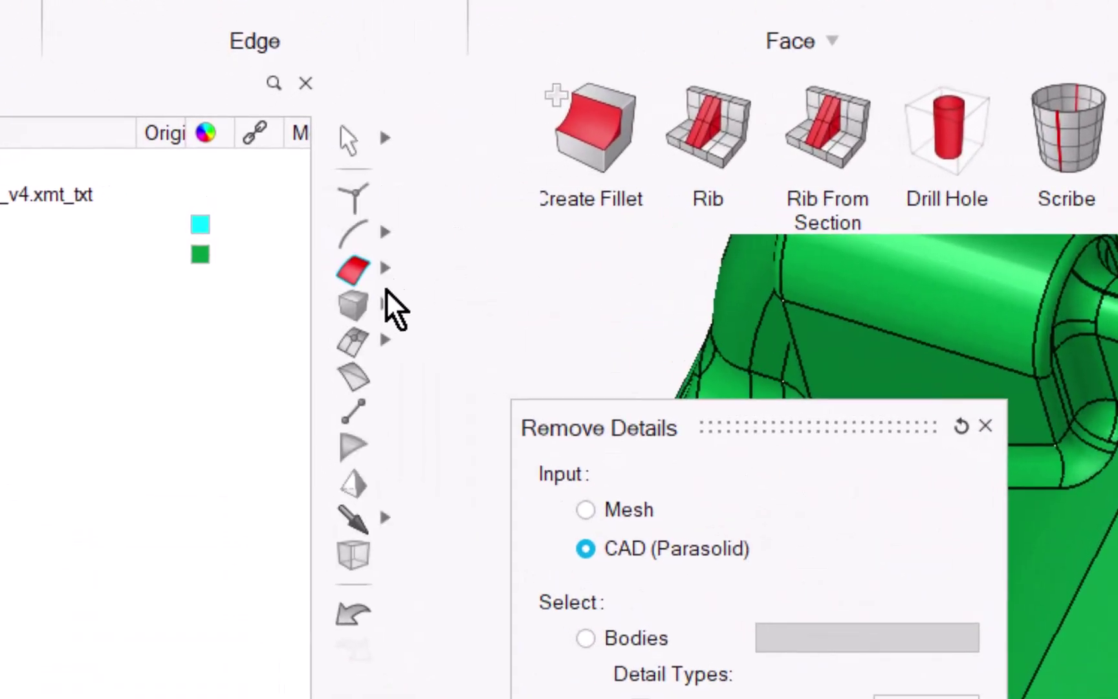
{"action": "left_click", "coordinate": [385, 269]}
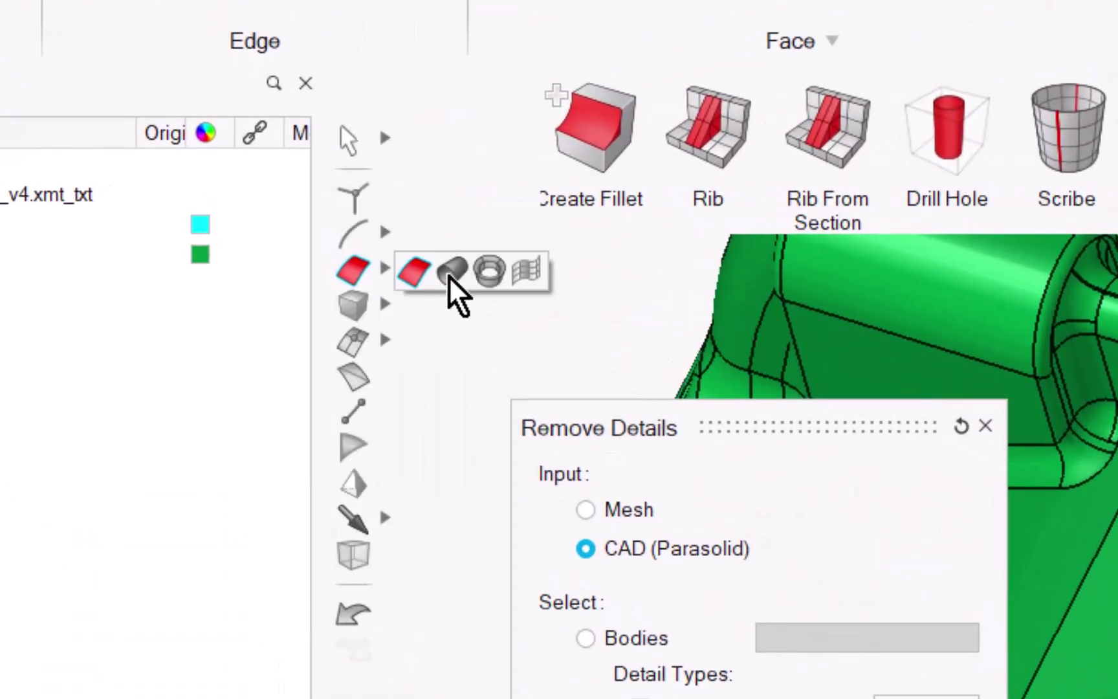
{"action": "left_click", "coordinate": [527, 277]}
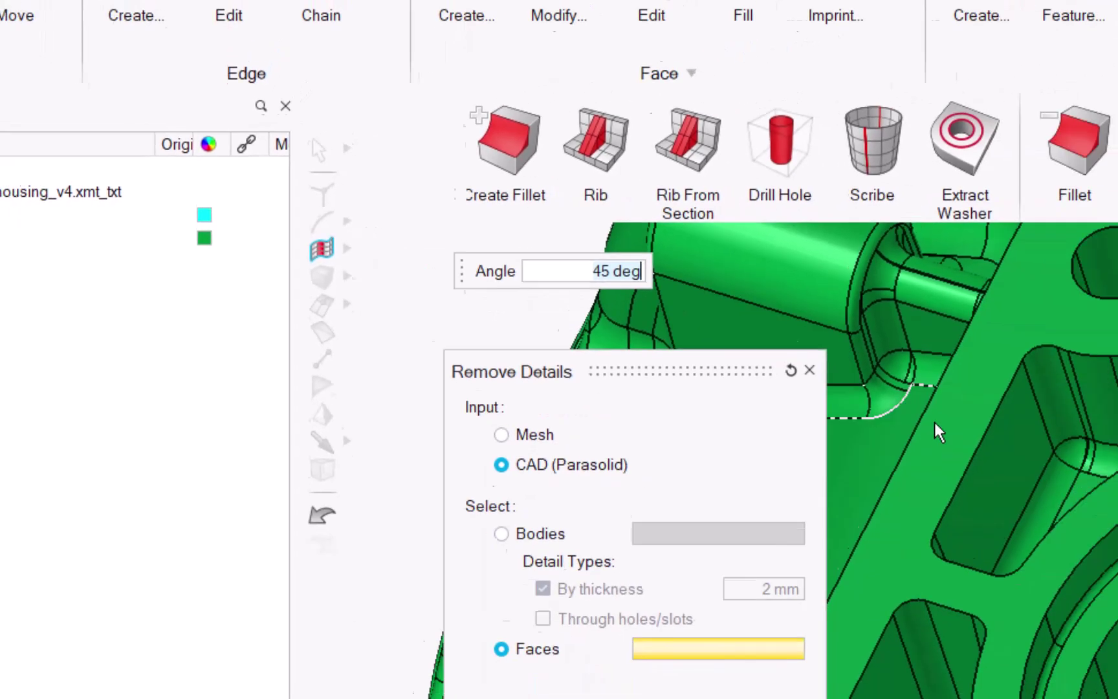